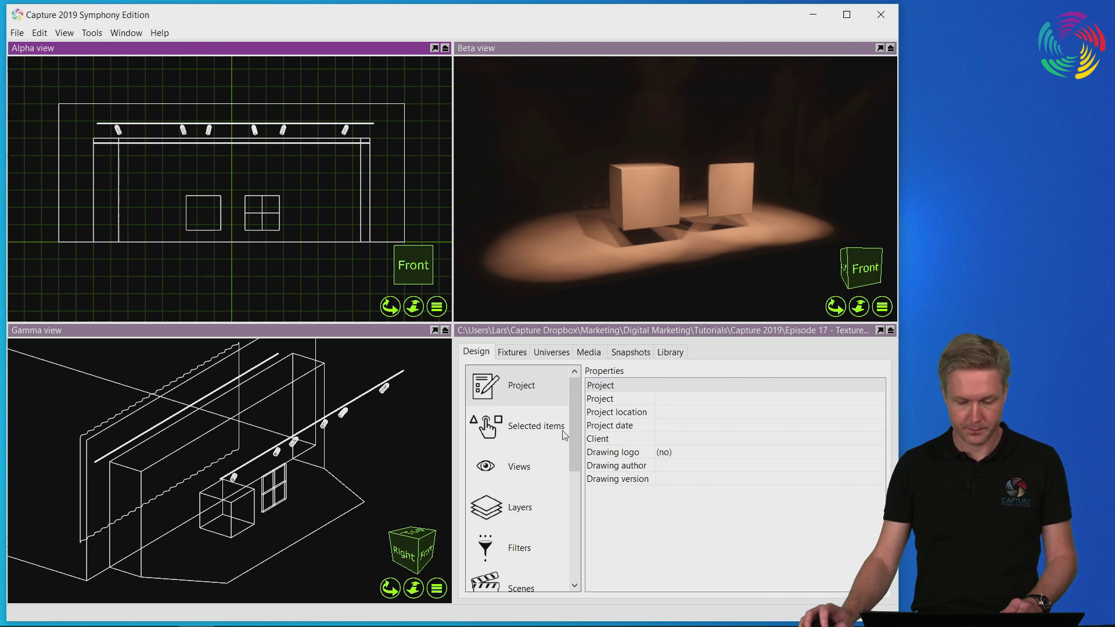
Add a new material named Tex to the project's Materials list
drag(575, 420, 573, 496)
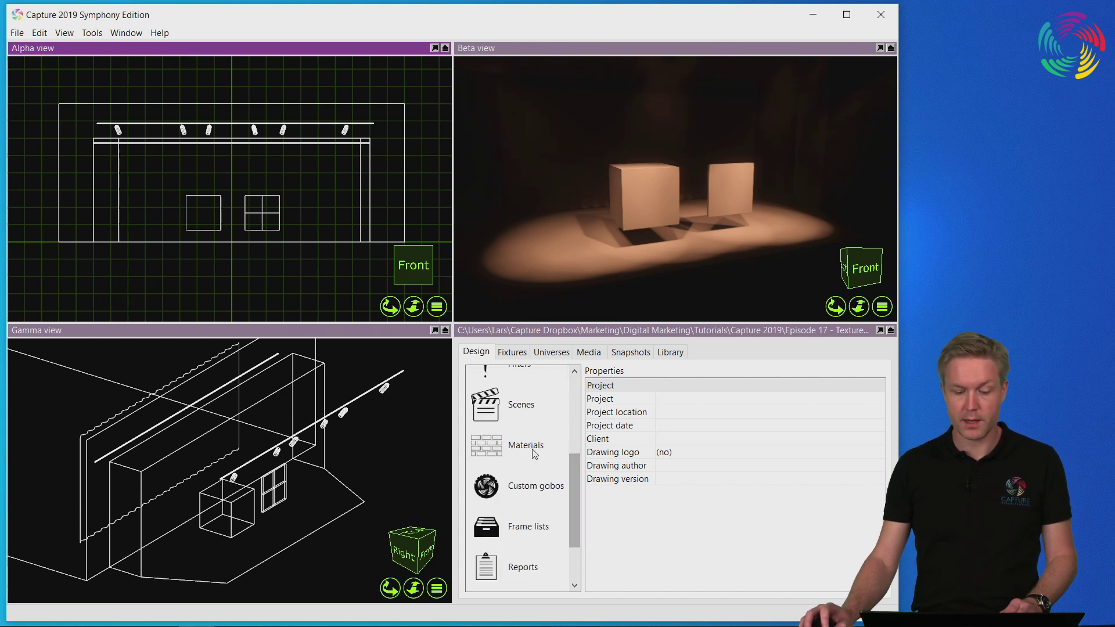
click(532, 448)
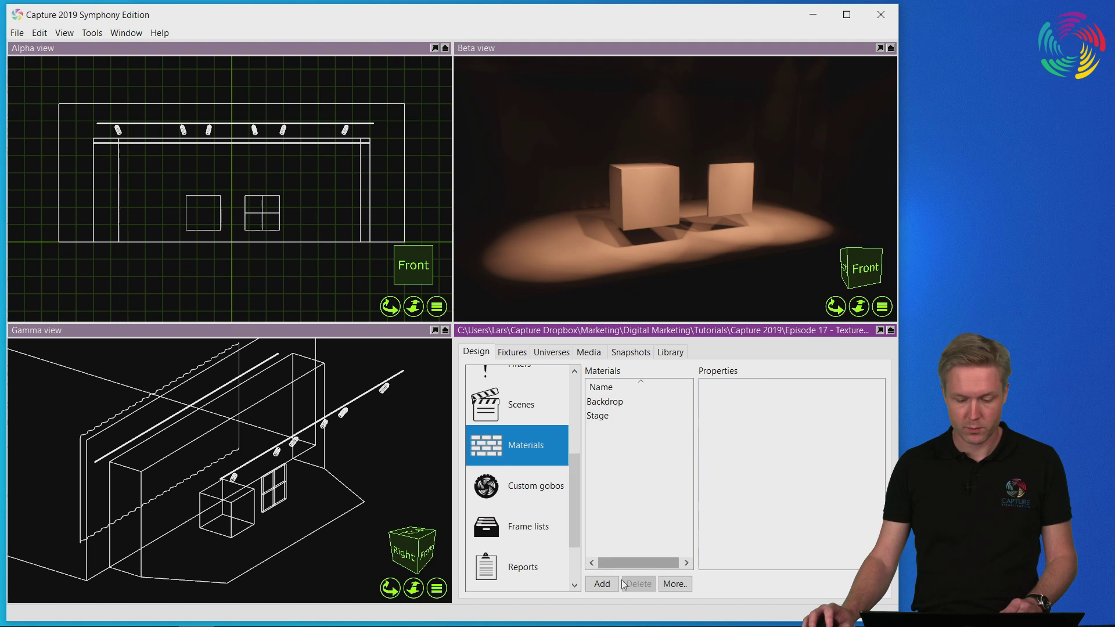
click(602, 584)
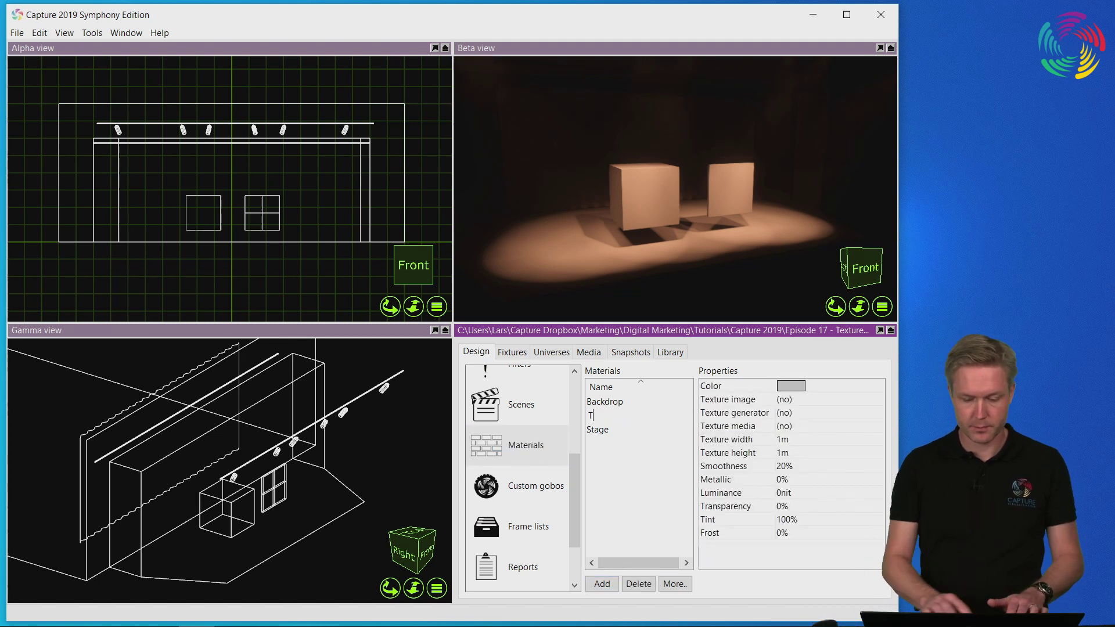
text(Tex)
key(Return)
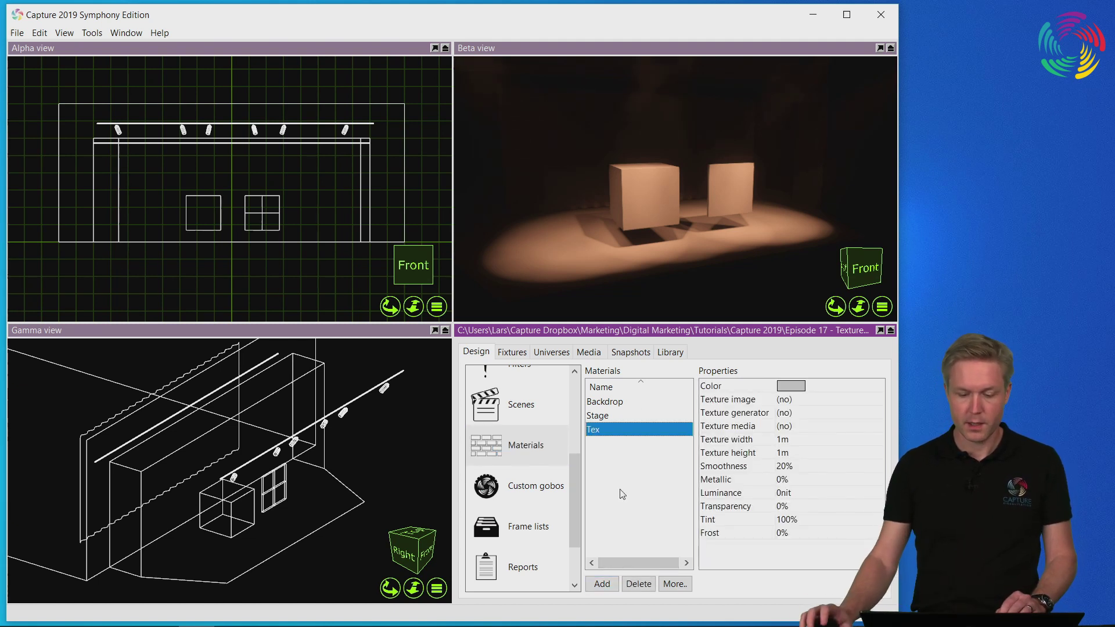
Bring up Tex's Texture Generator Settings and move the dialog over the views
click(797, 414)
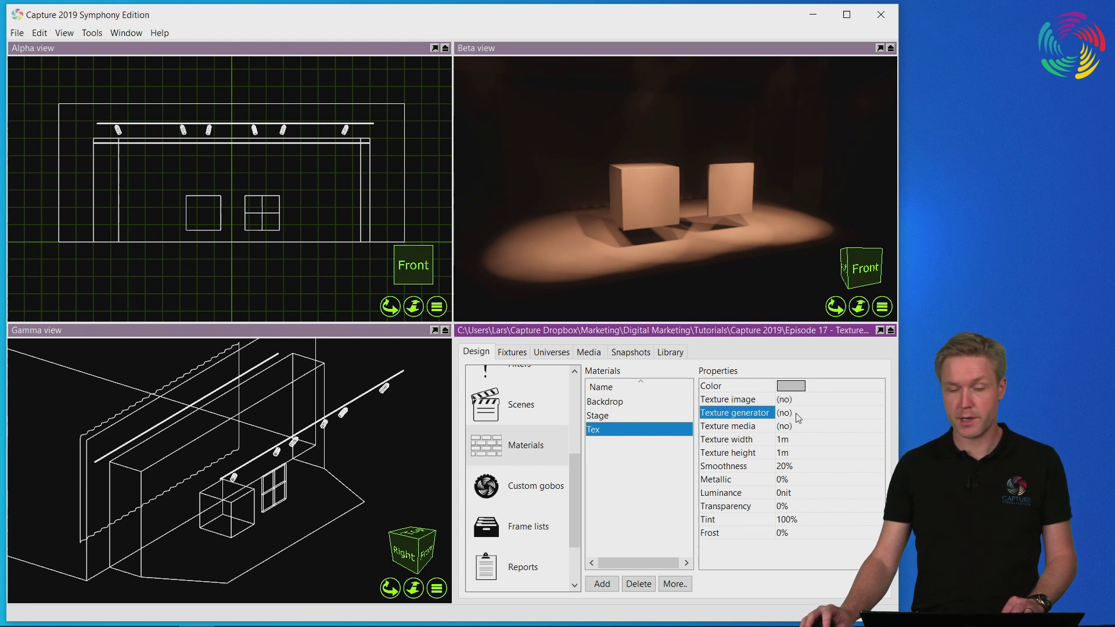
click(797, 415)
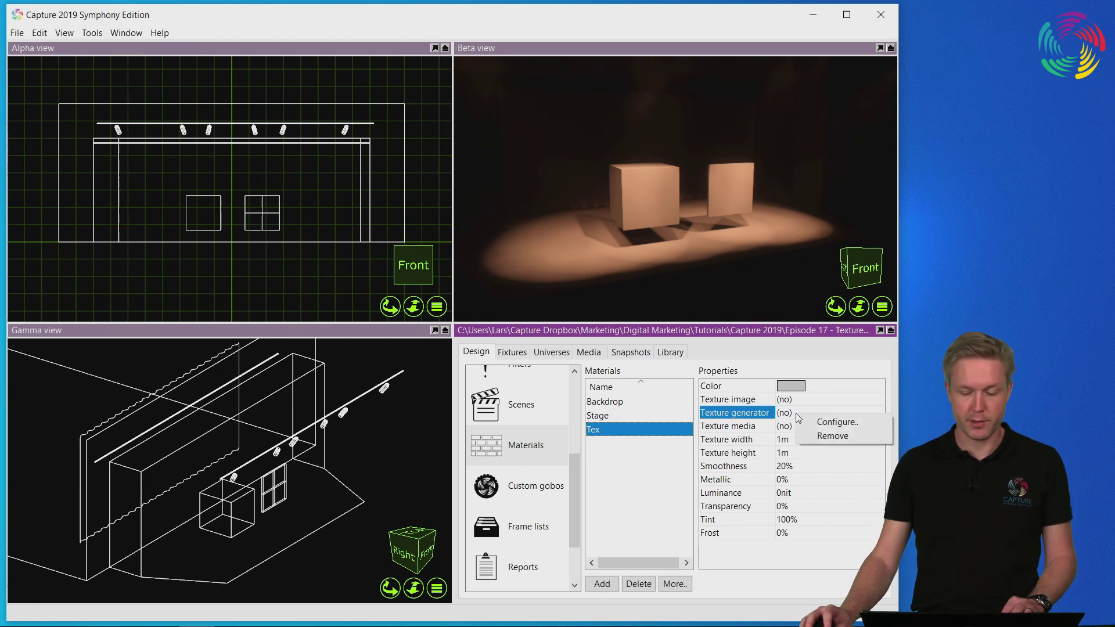
click(838, 423)
drag(811, 361, 612, 287)
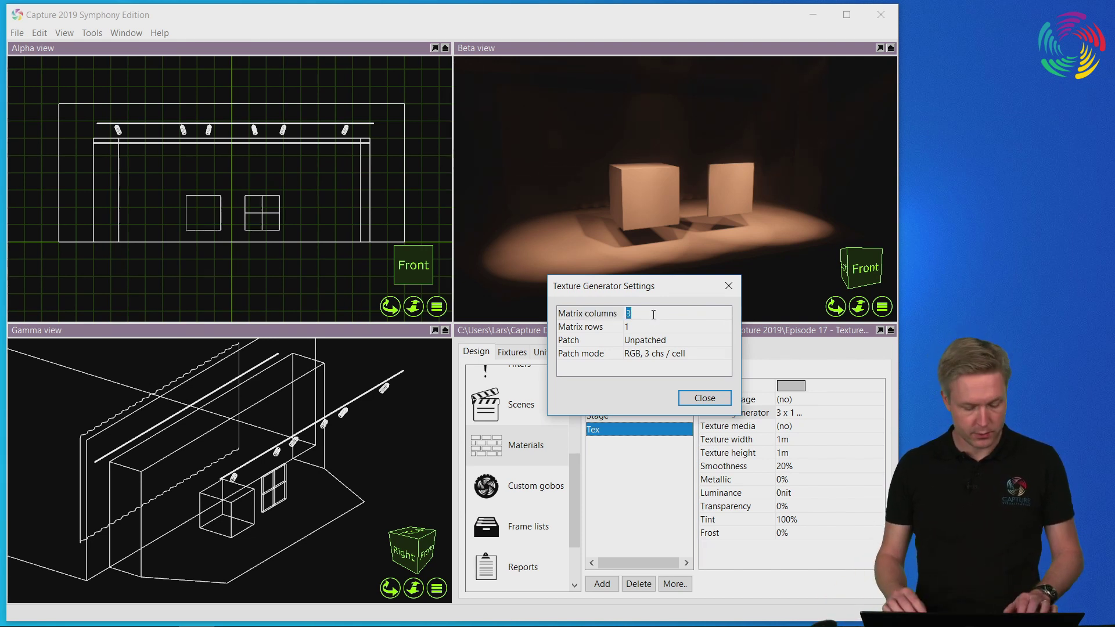
Set the matrix to 2 columns by 2 rows, patch it at 1.11 (A.11), and close
text(2)
key(Down)
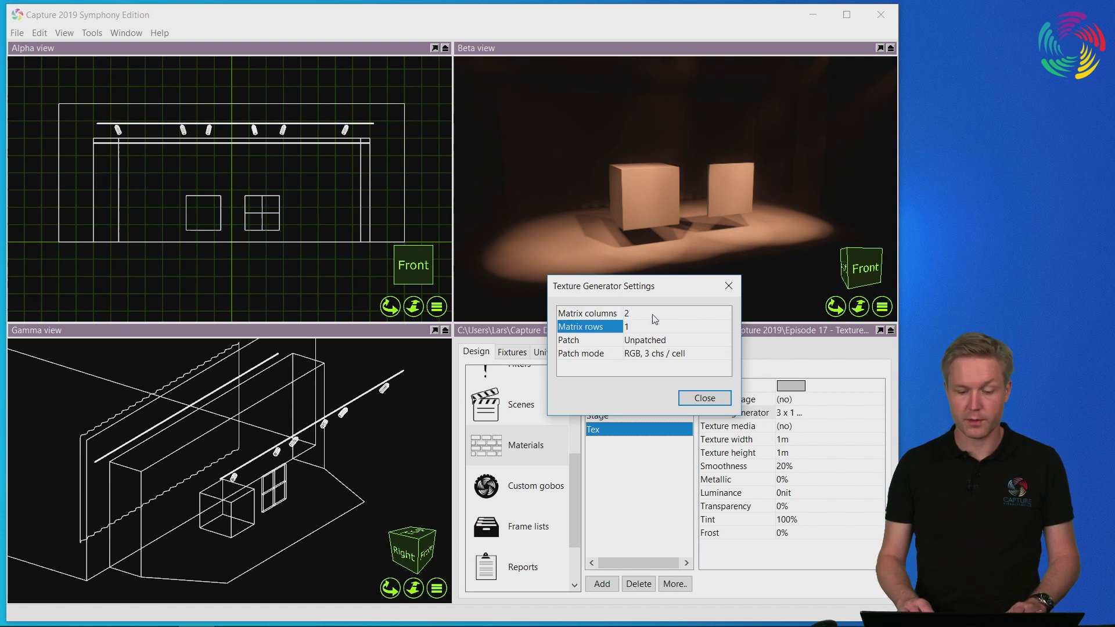
text(2)
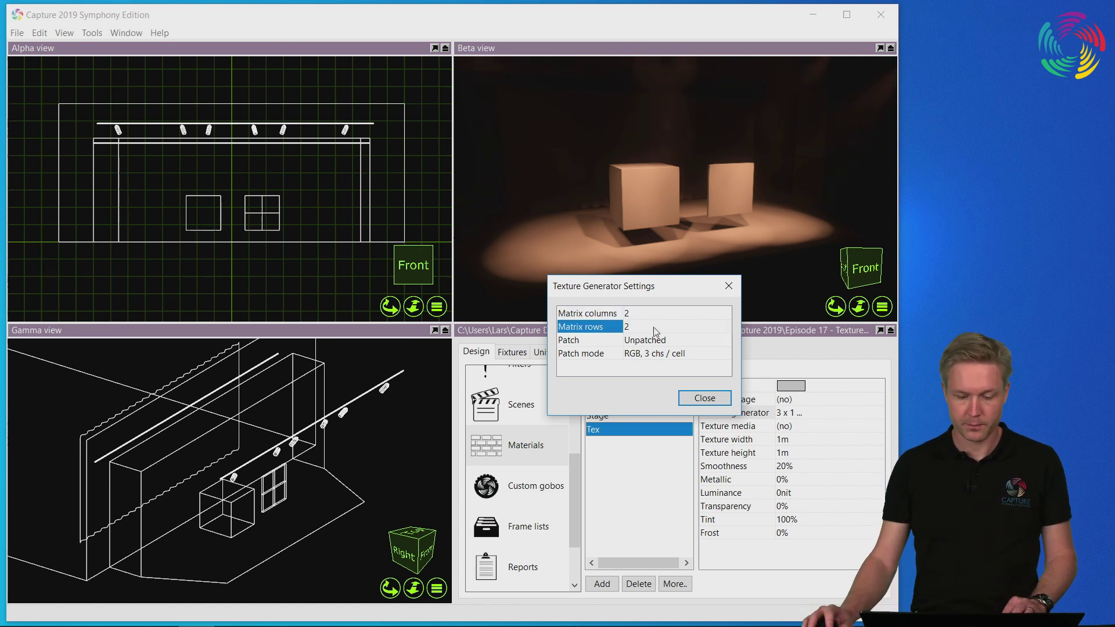
key(Down)
key(Down)
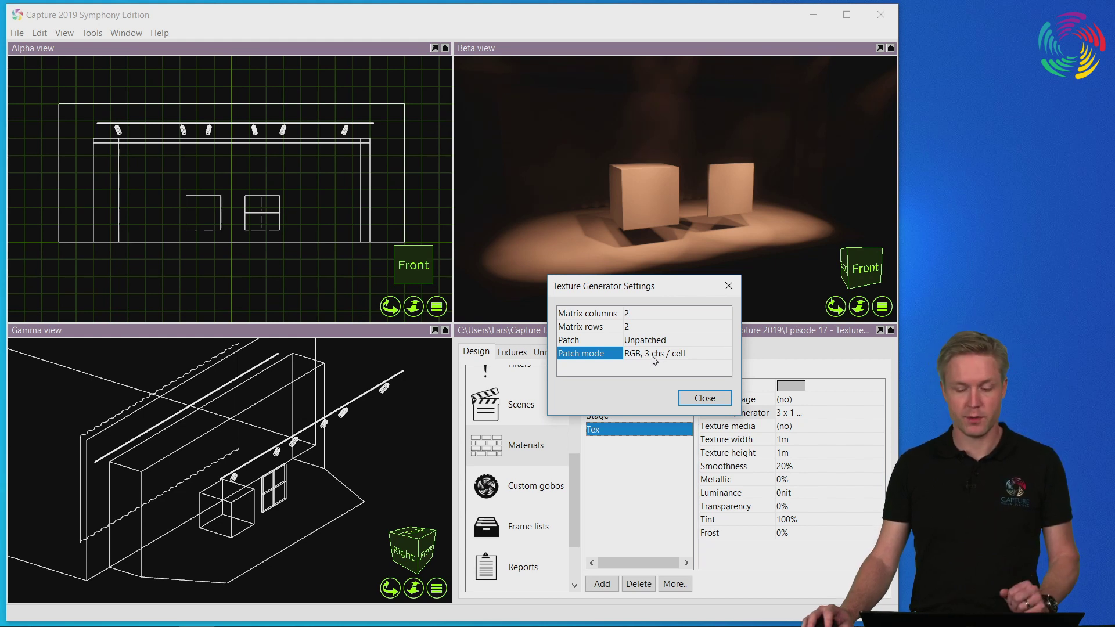
click(670, 343)
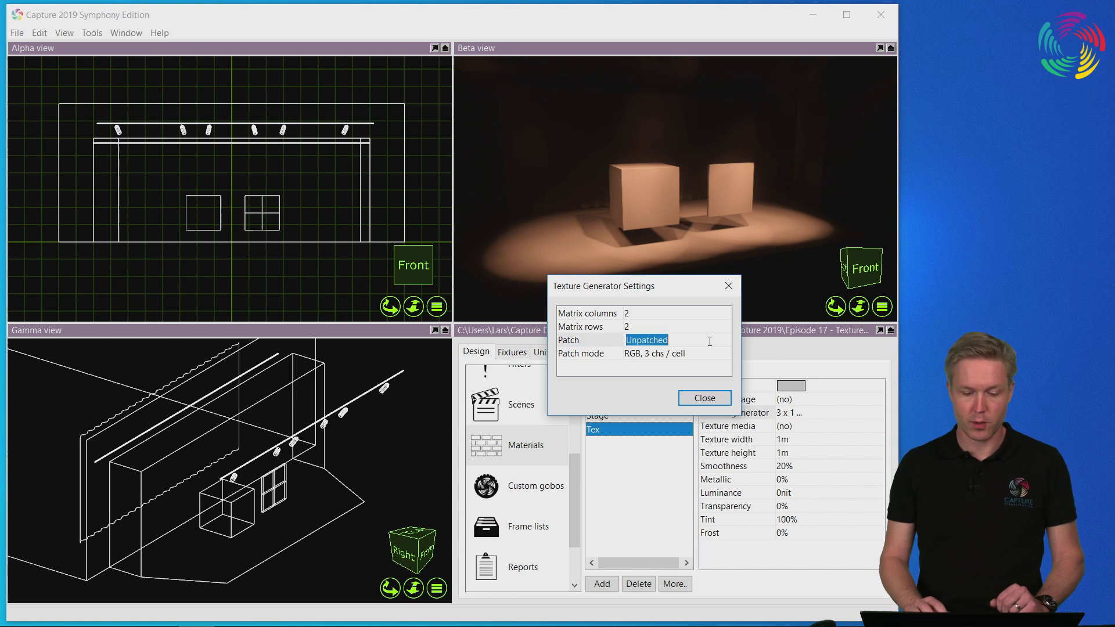
click(709, 342)
text(1.1)
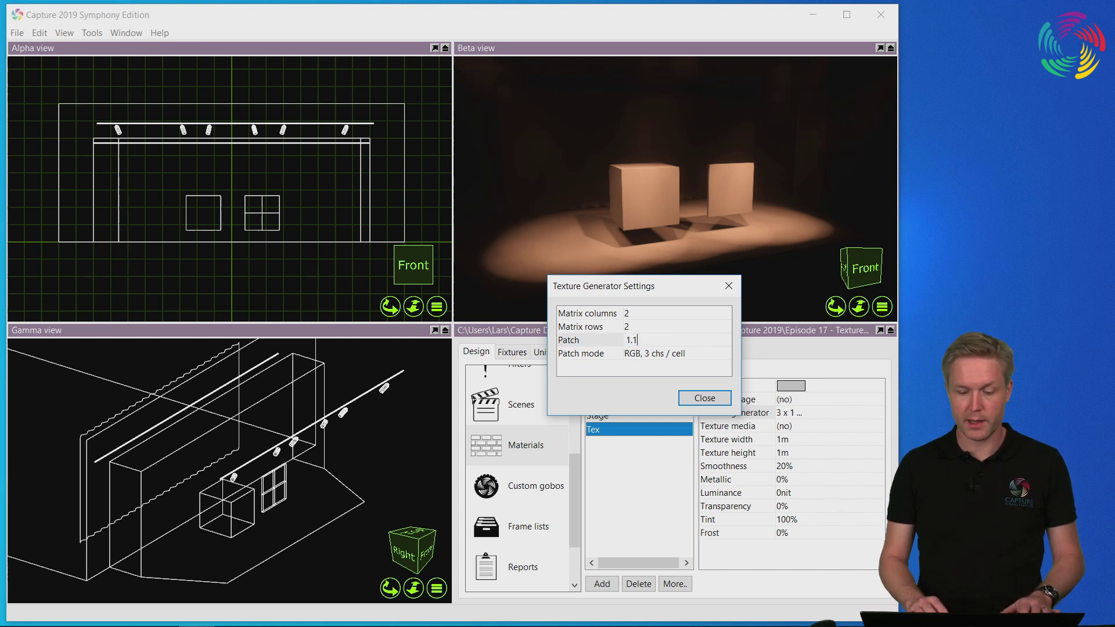
text(1)
key(Return)
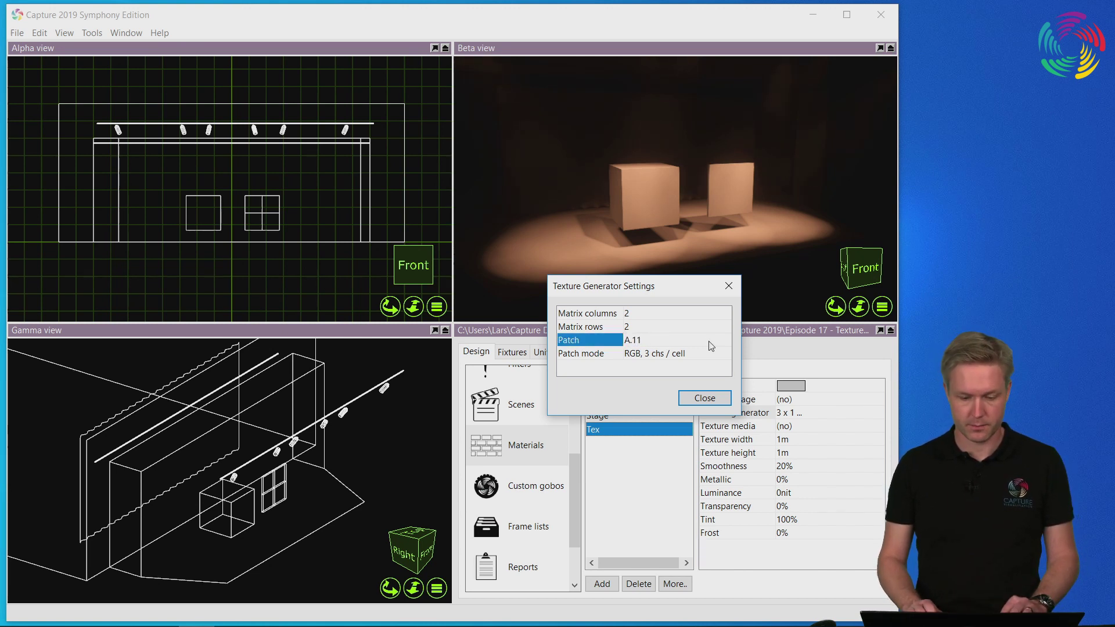
click(705, 398)
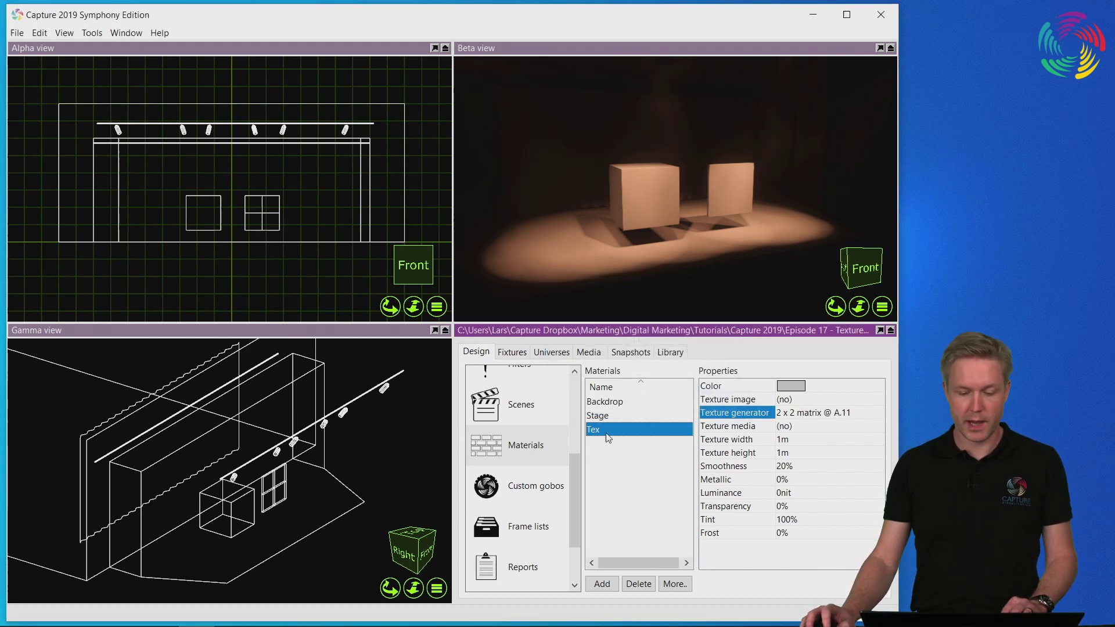
Drag the Tex material onto the left cube in the Beta view
drag(648, 300, 657, 204)
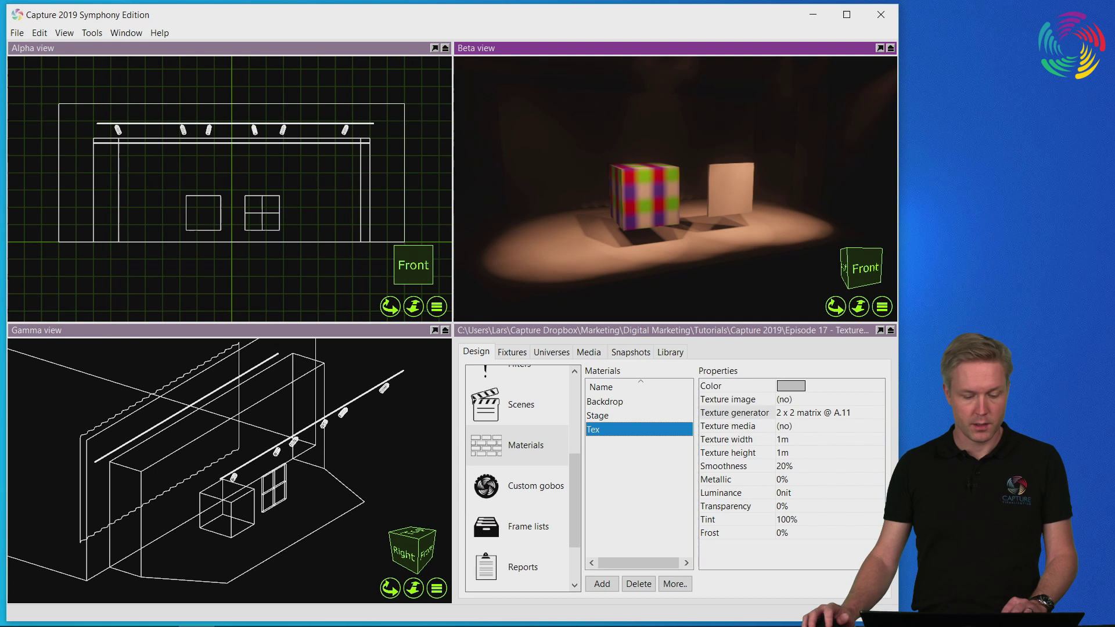
In LSC Clarity, change matrix cell RGB 8.1's colour toward violet, then minimize the console
click(267, 620)
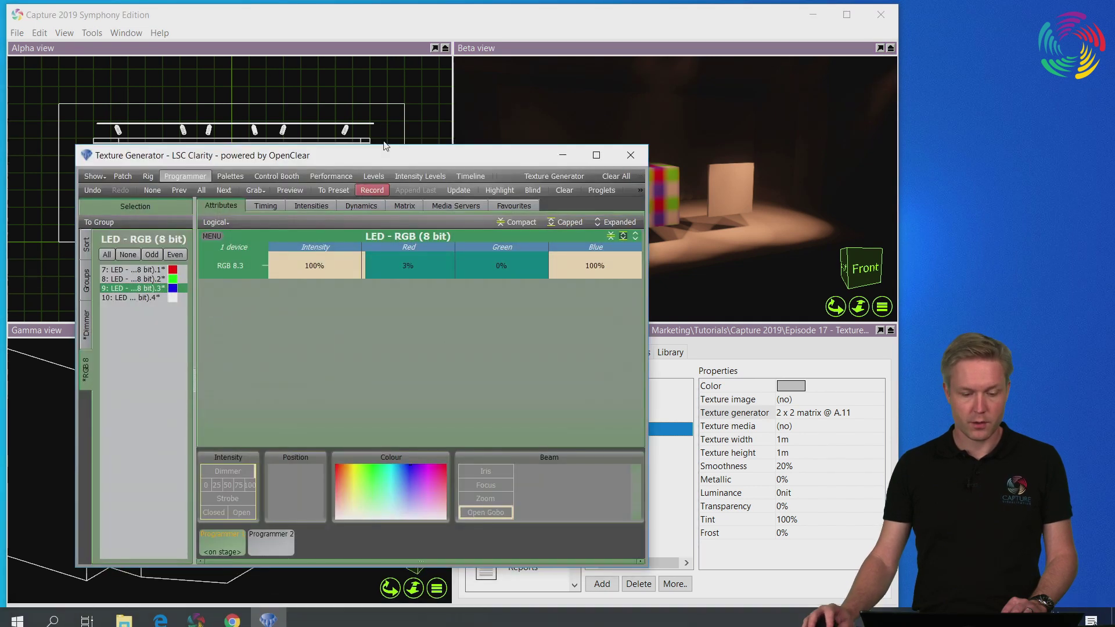
drag(357, 159, 309, 189)
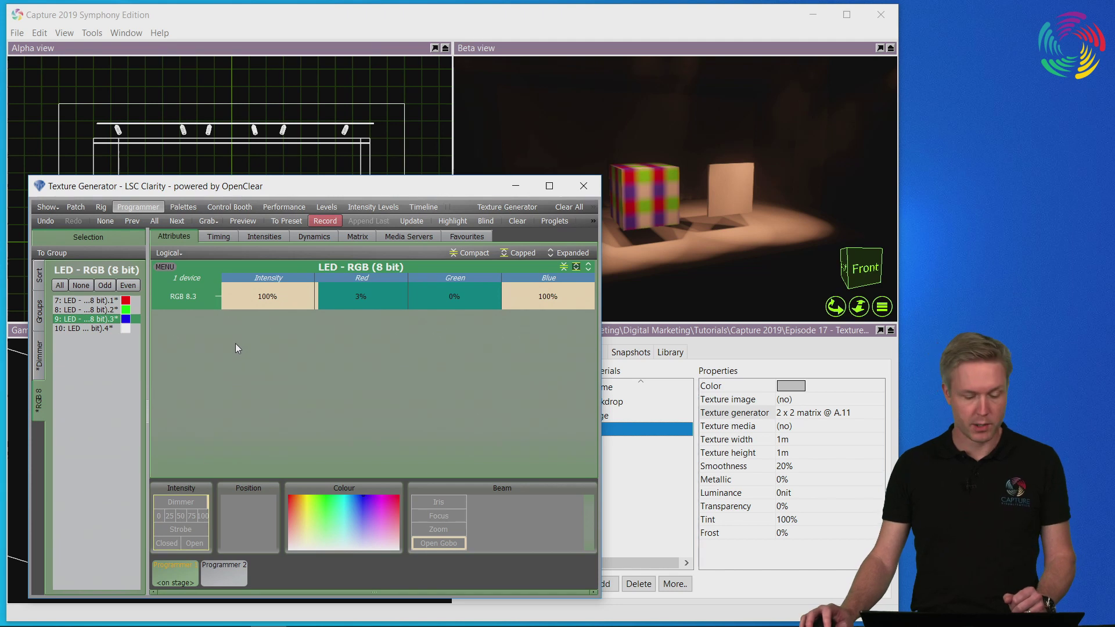
click(73, 301)
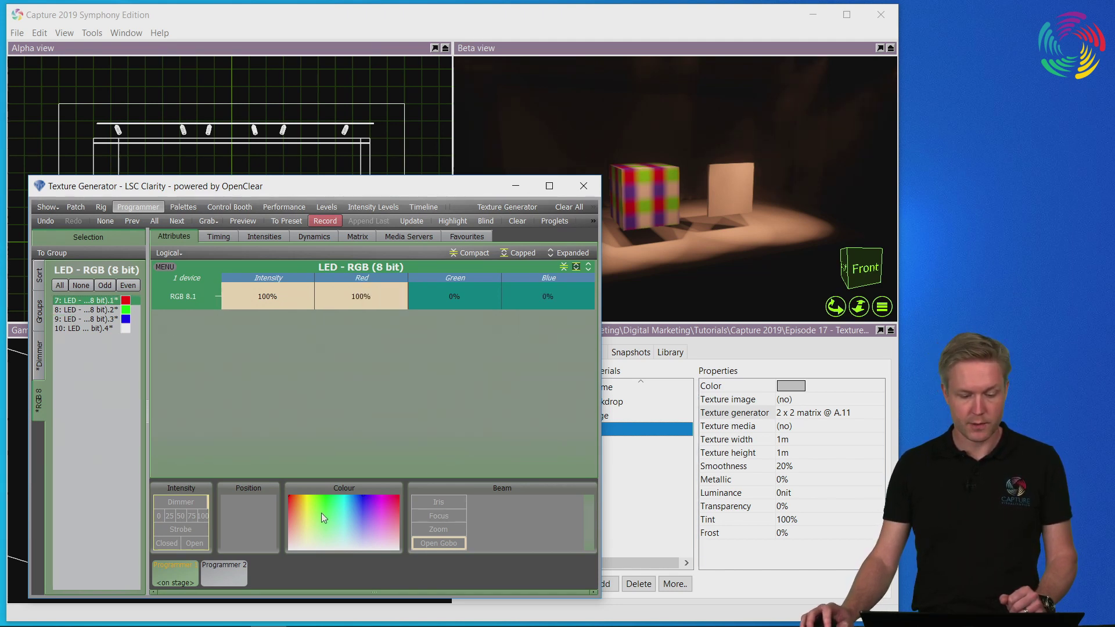
mouse_move(321, 513)
mouse_down()
mouse_move(366, 498)
mouse_move(290, 496)
mouse_up()
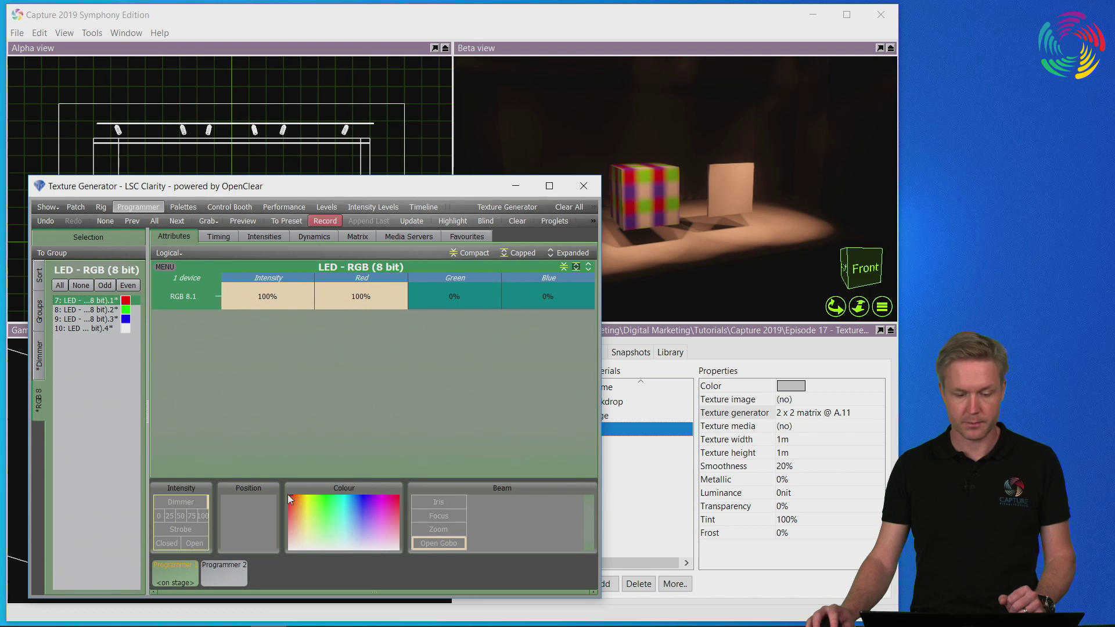
click(515, 188)
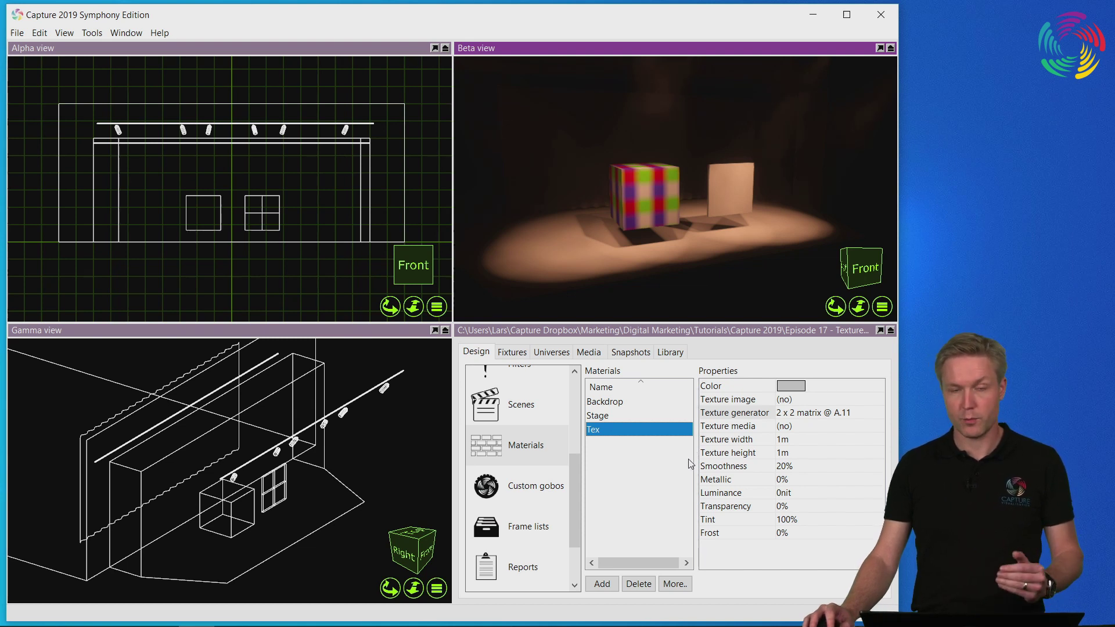
Reopen Tex's Texture Generator Settings and try a 4 column by 1 row matrix
click(825, 414)
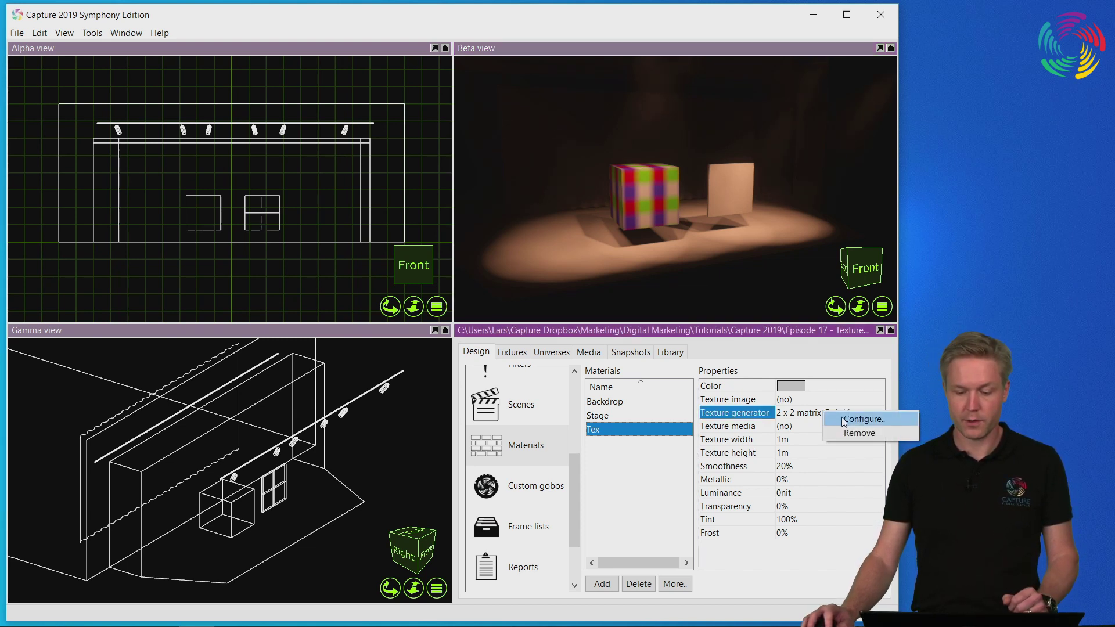
click(841, 416)
drag(826, 366, 692, 382)
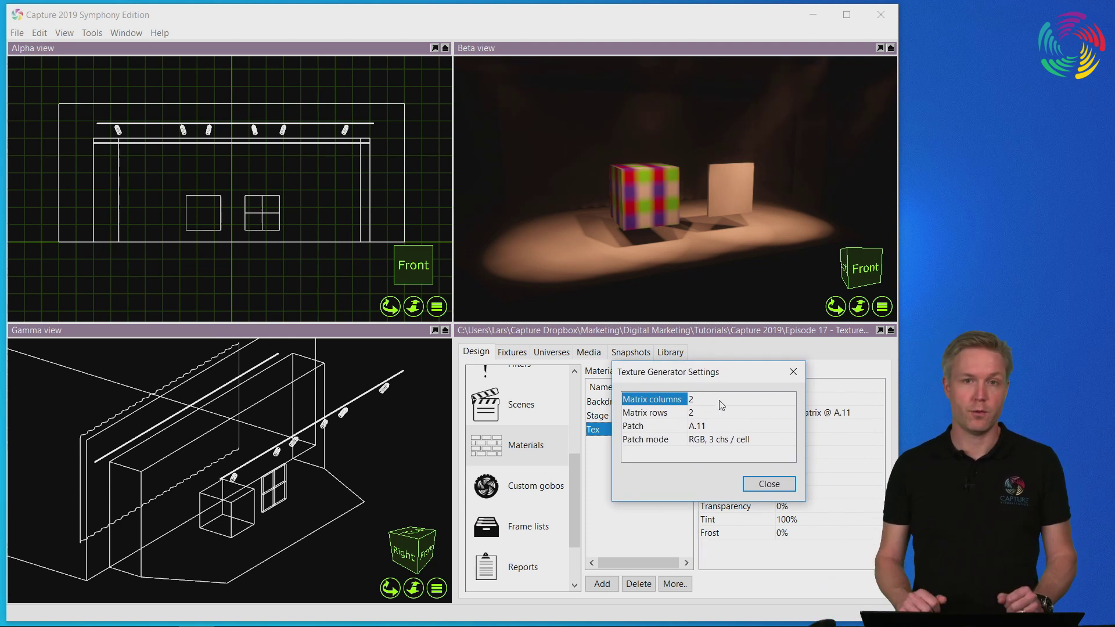
text(4)
key(Return)
key(Down)
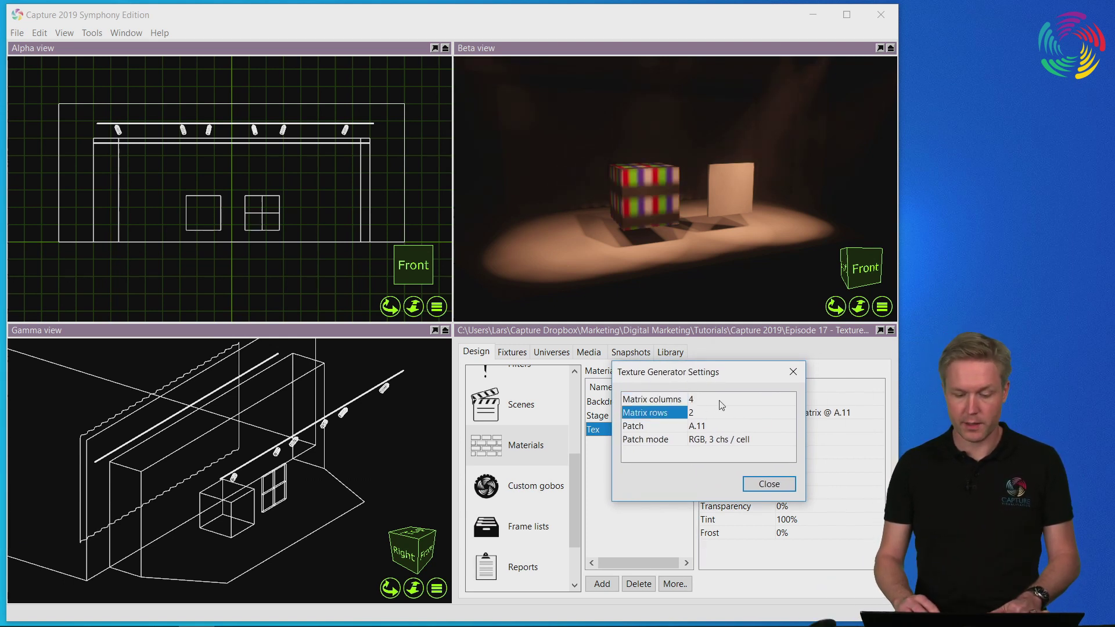
text(1)
key(Return)
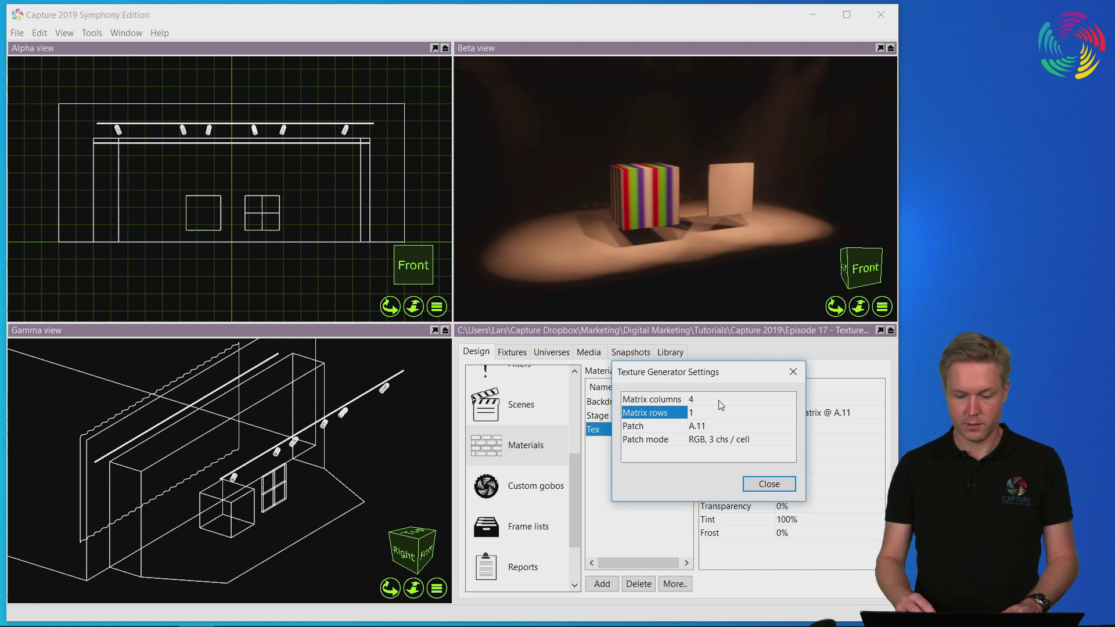
Change the matrix to 1 column by 4 rows
key(Up)
text(1)
key(Return)
key(Down)
text(4)
key(Return)
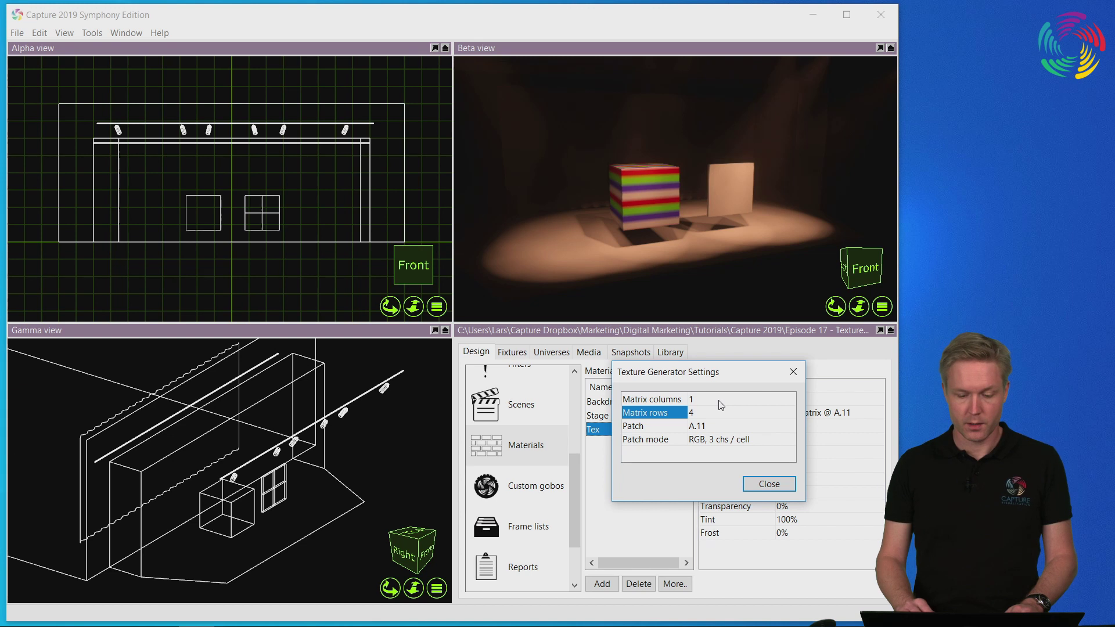
Try Patch mode Dimmer, 1 ch/cell, then switch back to RGB, 3 chs/cell
key(Down)
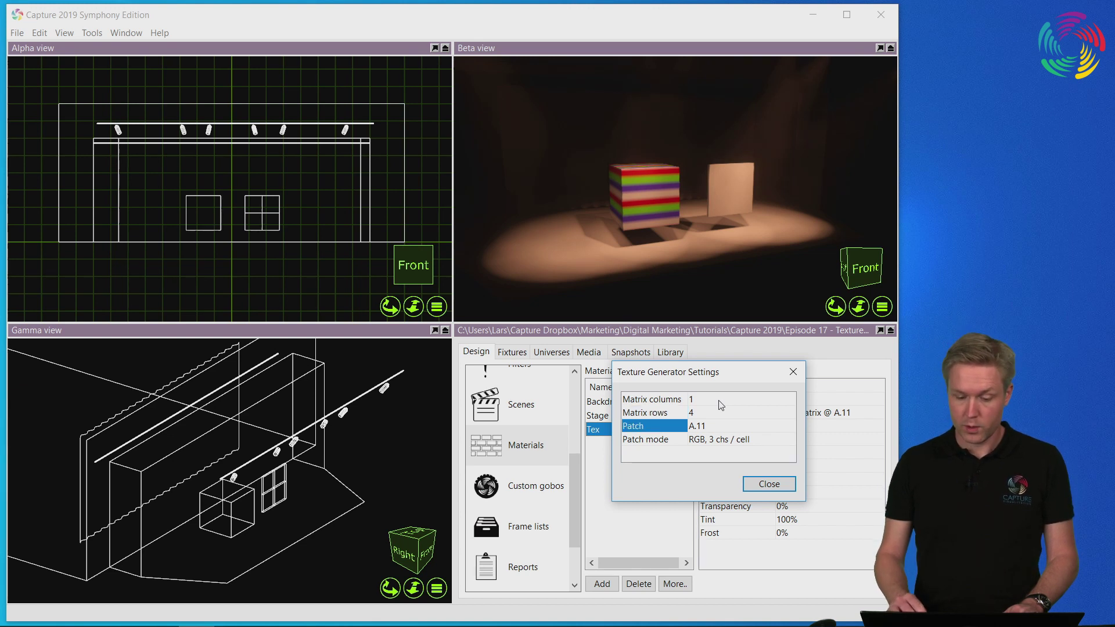
key(Down)
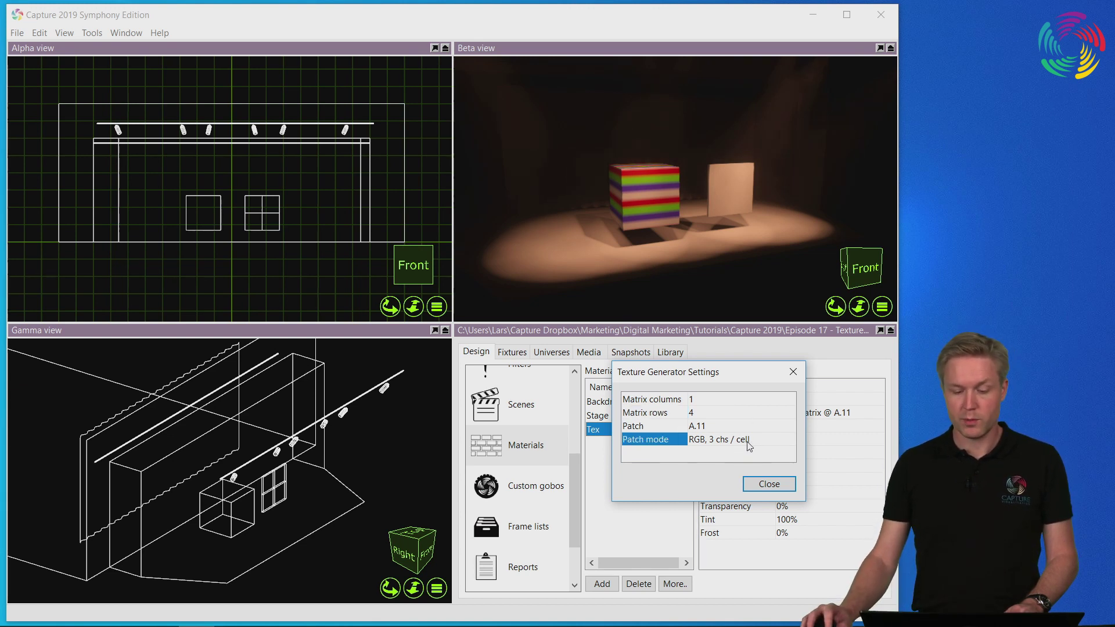
click(749, 446)
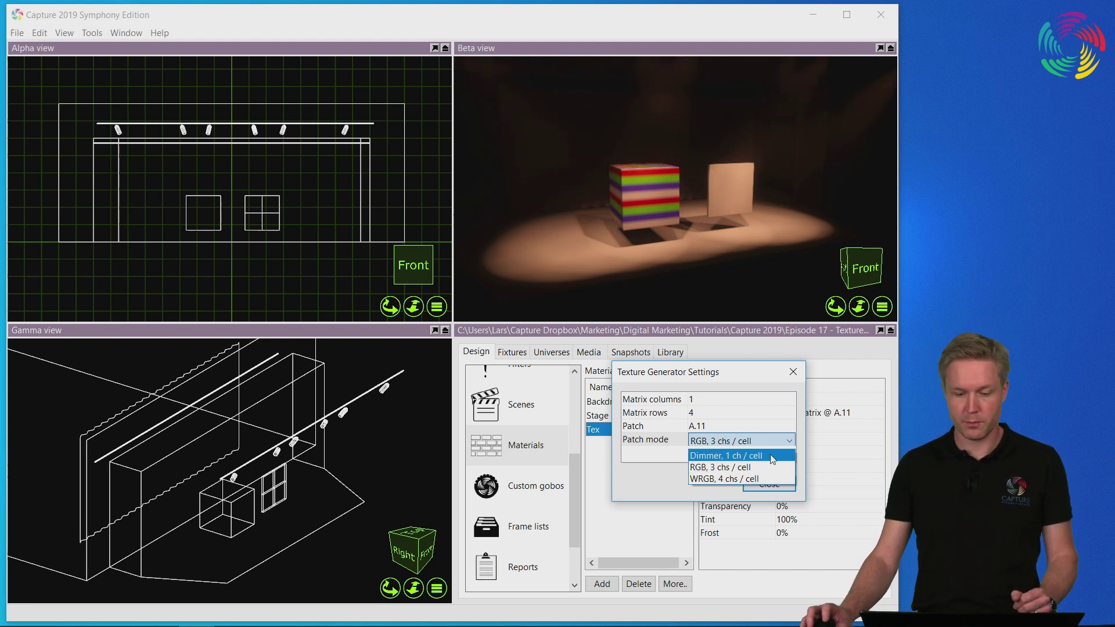
click(773, 456)
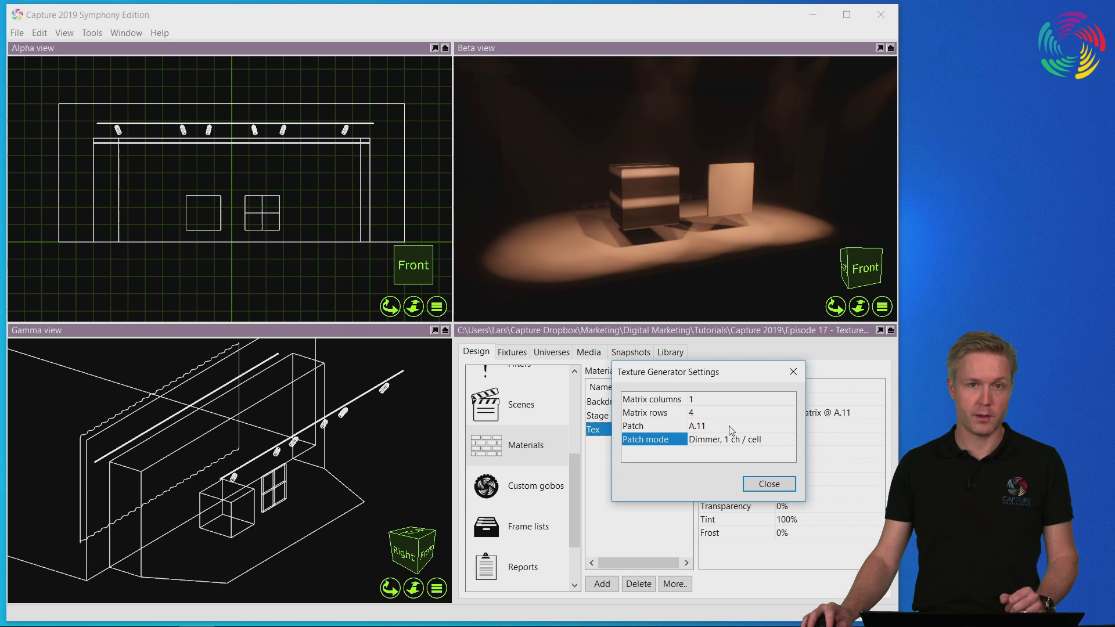
click(752, 444)
click(756, 466)
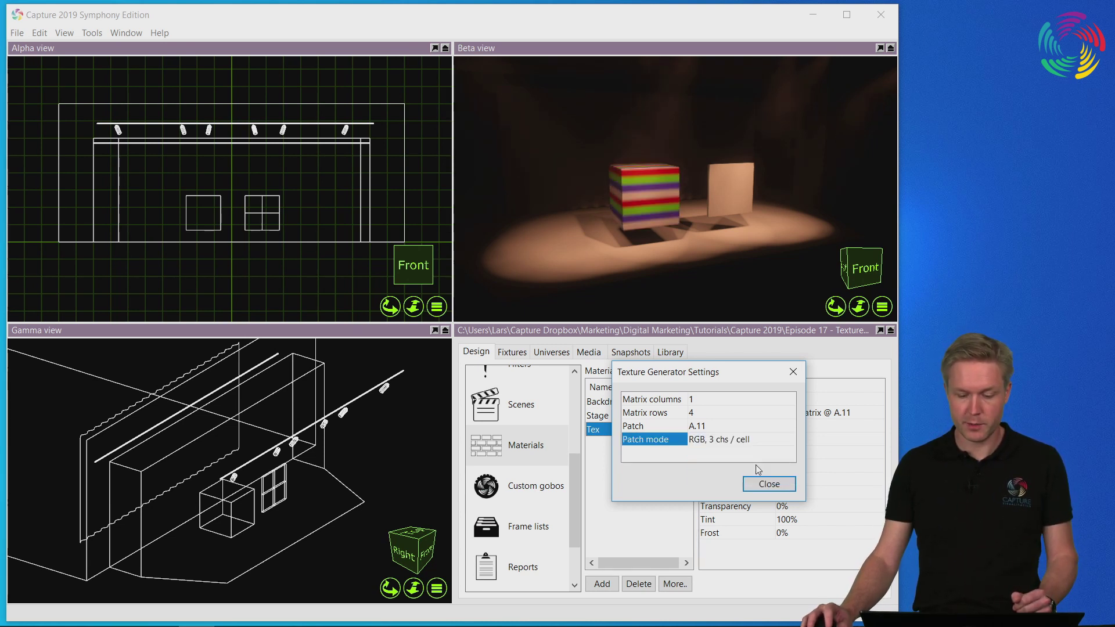
Set the matrix back to 2 columns by 2 rows and close the settings
double_click(733, 400)
key(Tab)
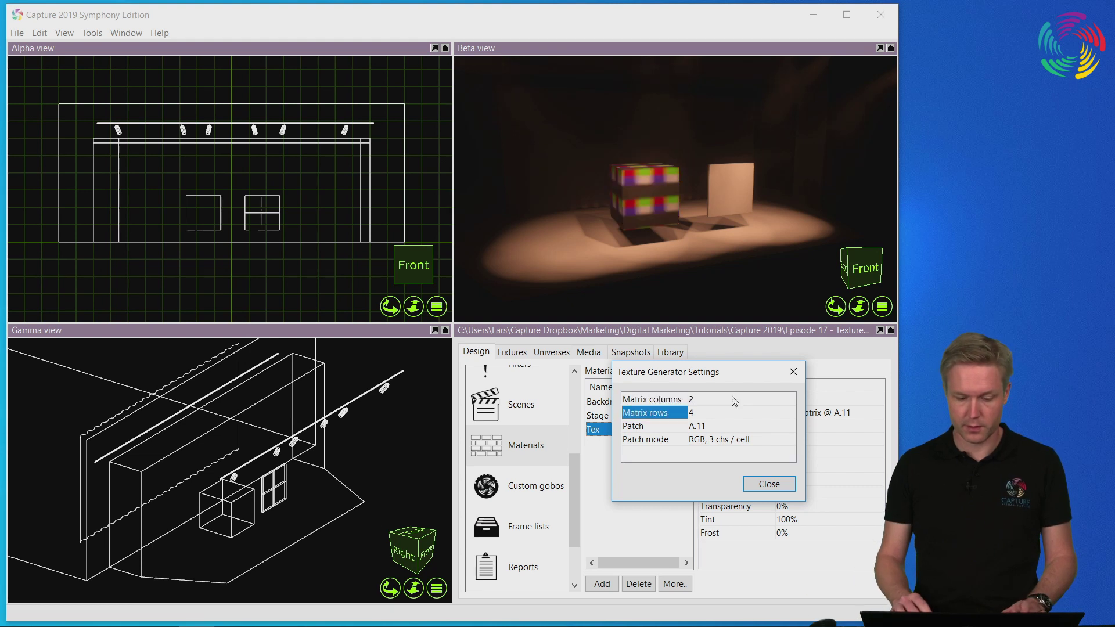
text(2)
key(Return)
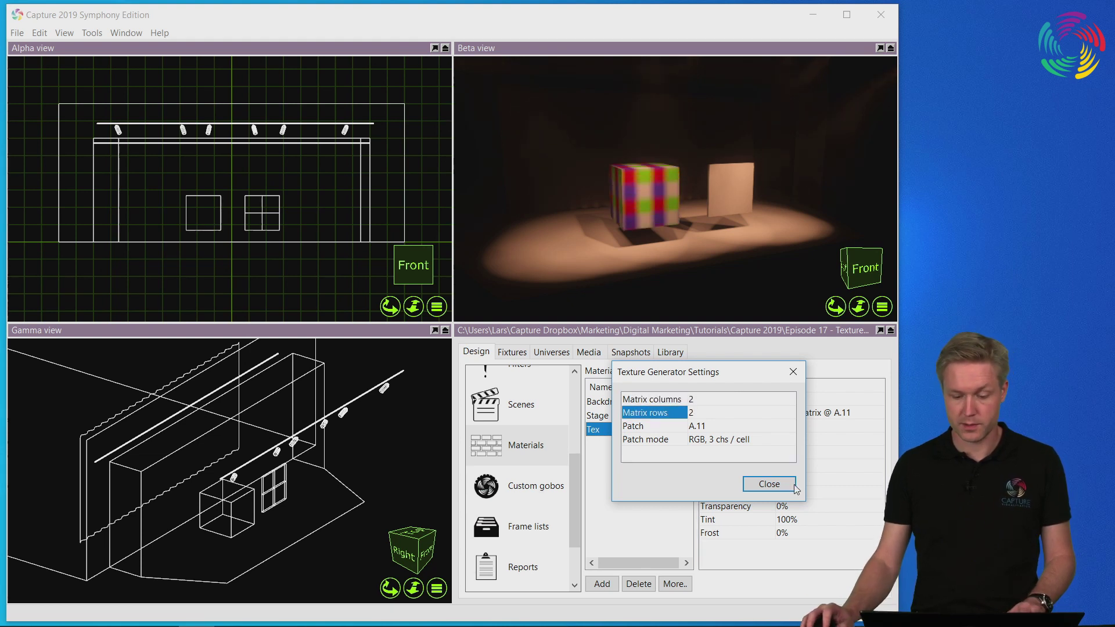
click(793, 486)
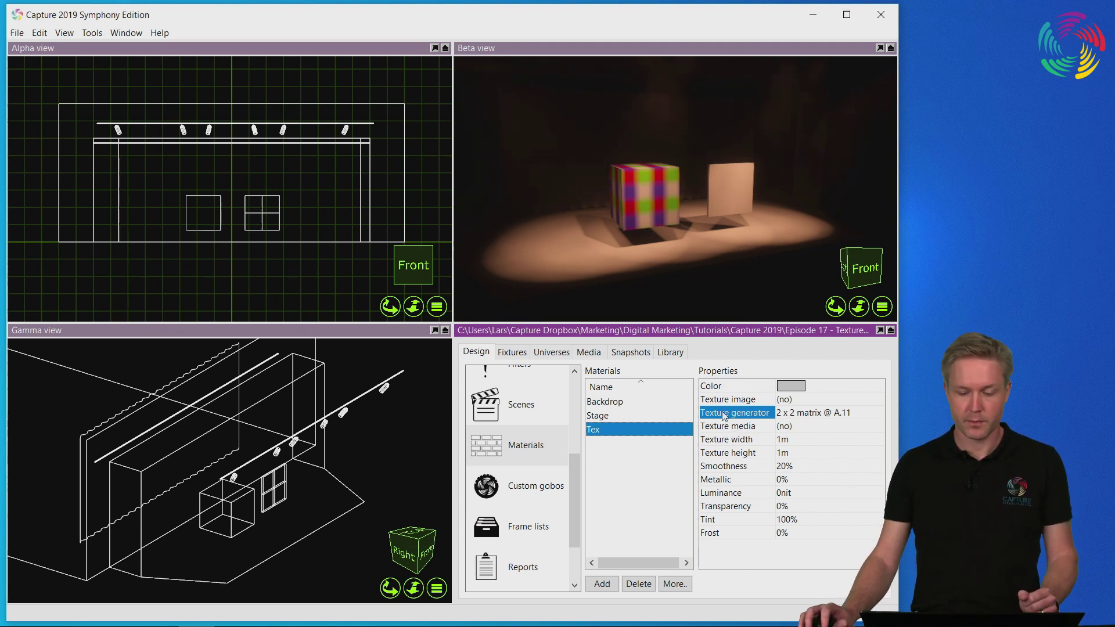
Nudge the white box, then drag Tex onto the second box and open its material options
click(713, 170)
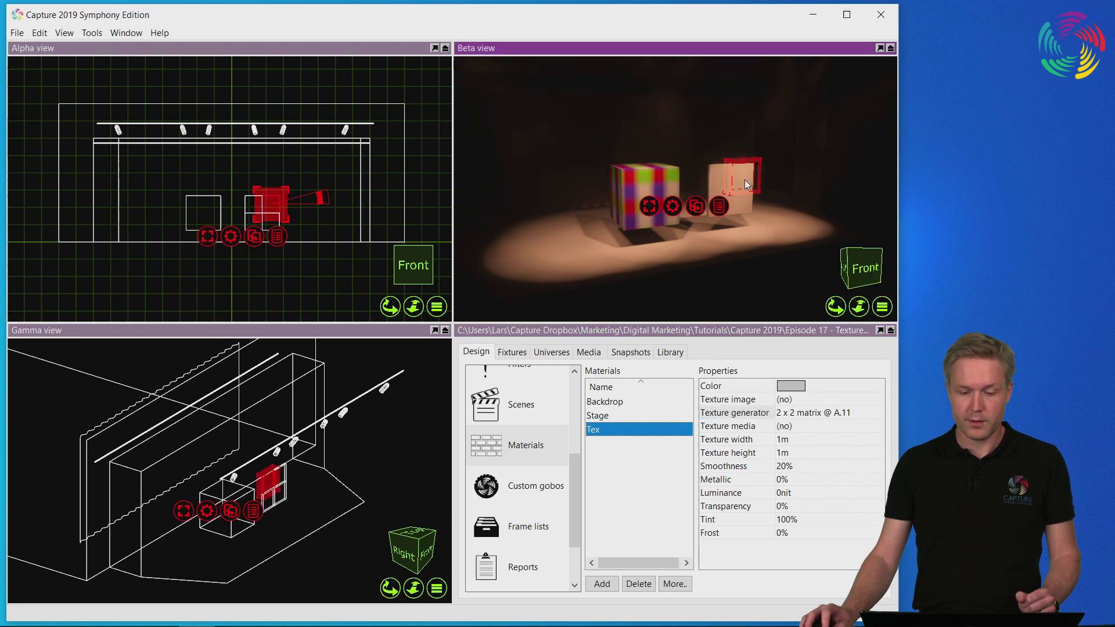
drag(742, 203, 712, 209)
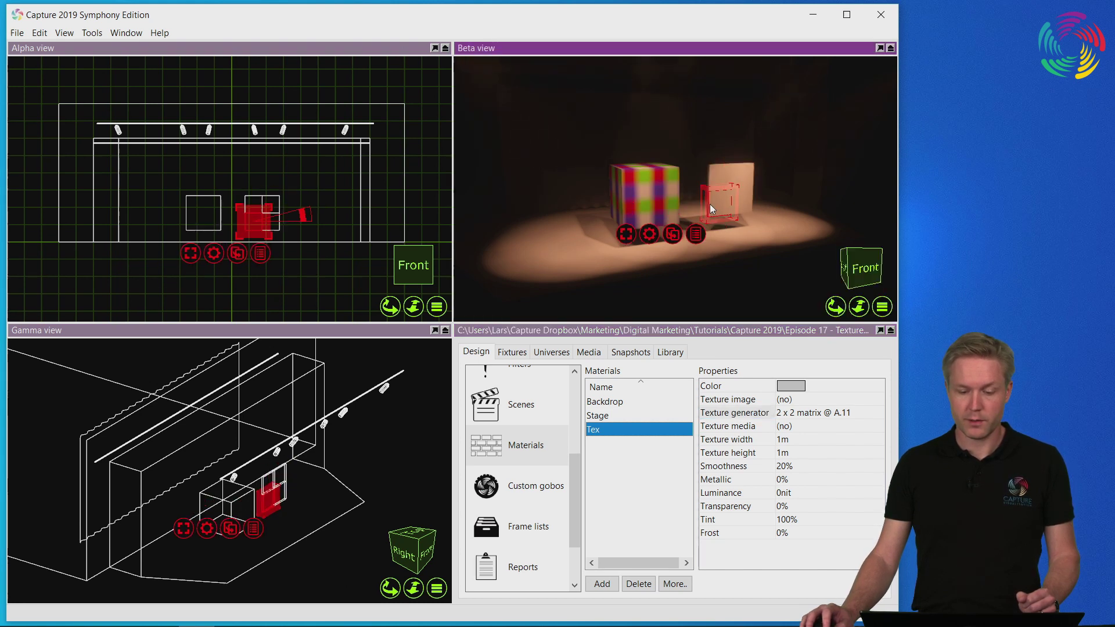
click(315, 198)
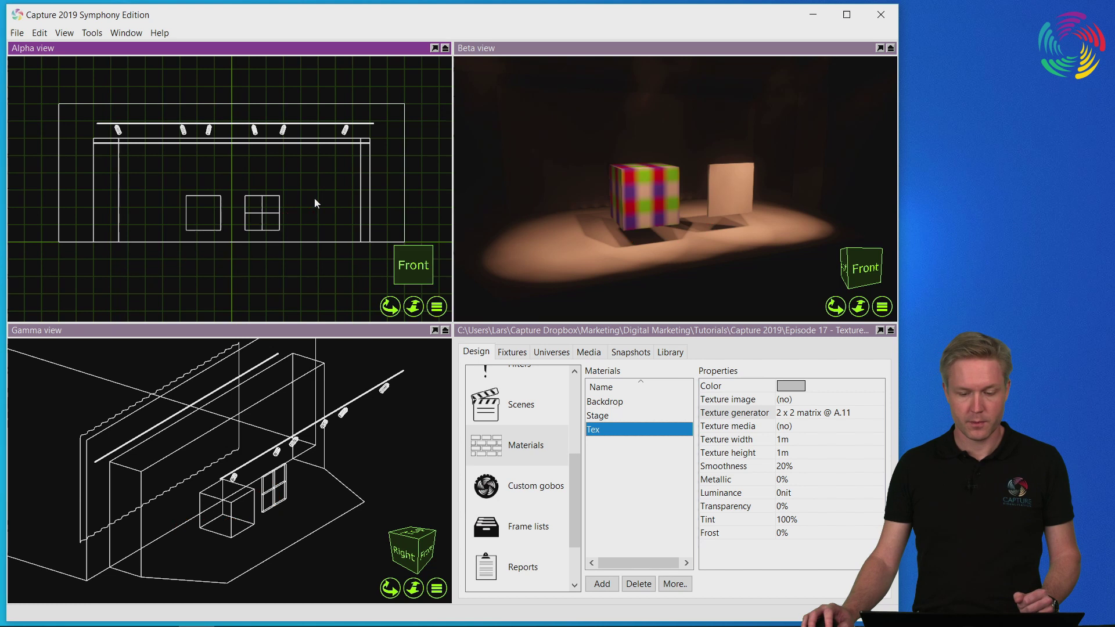
click(263, 212)
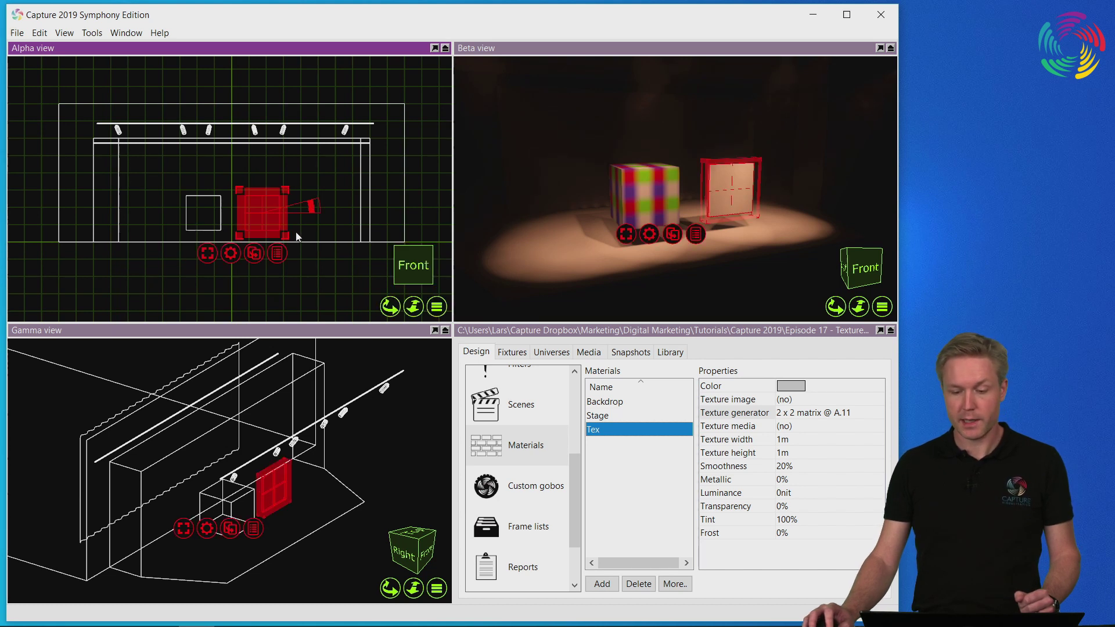
drag(656, 339, 727, 196)
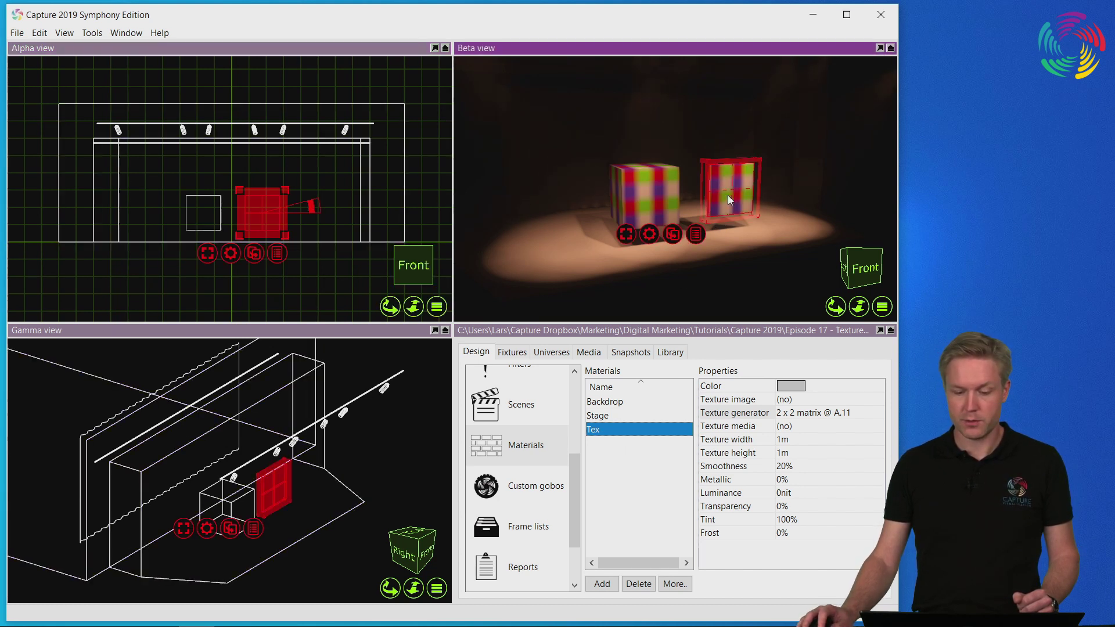
click(232, 259)
click(296, 366)
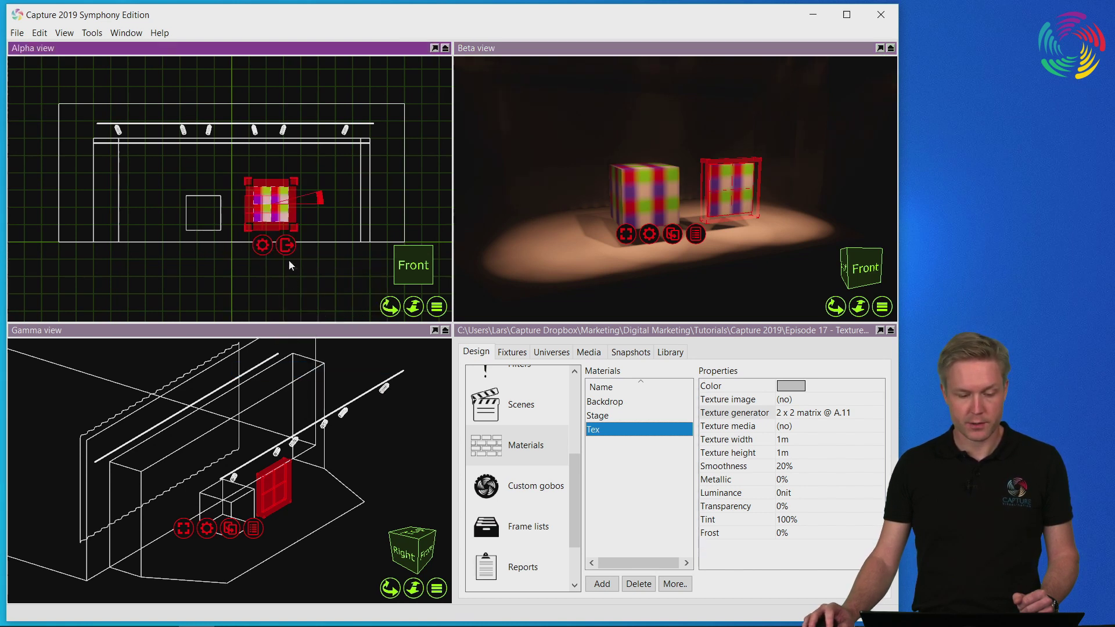
Map Tex to the box's extents and move the front small box right to scatter them
click(265, 246)
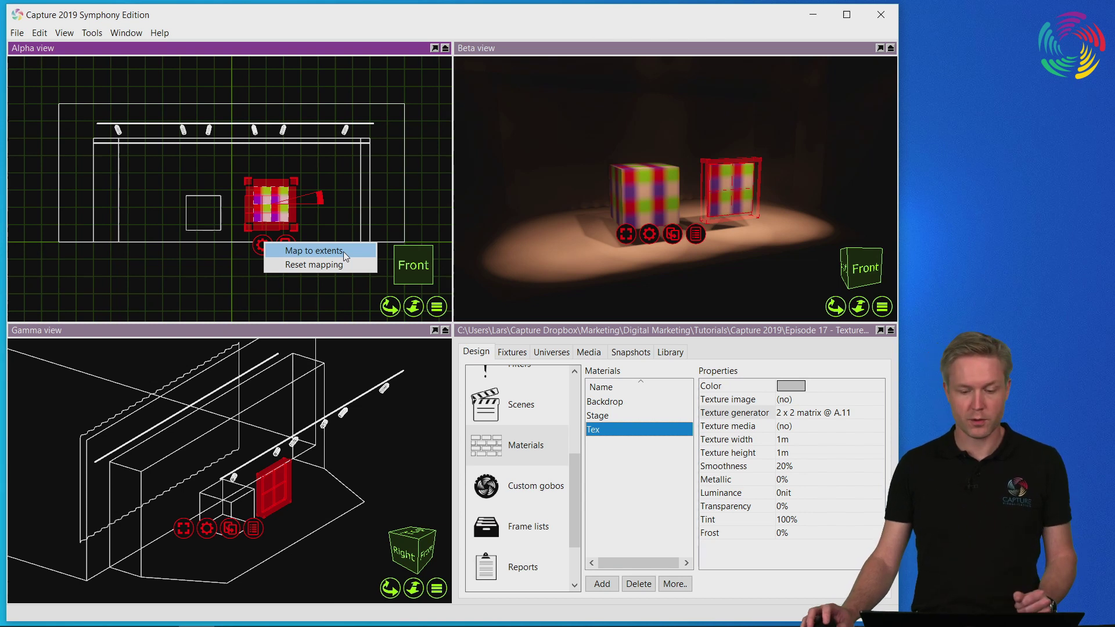
click(343, 252)
click(349, 204)
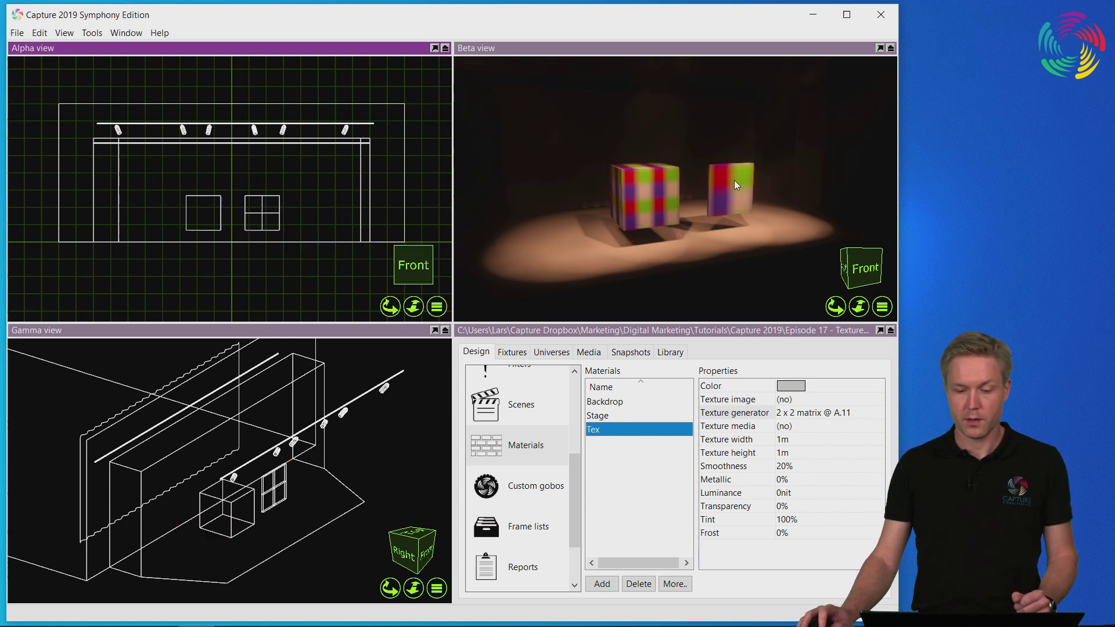
click(716, 176)
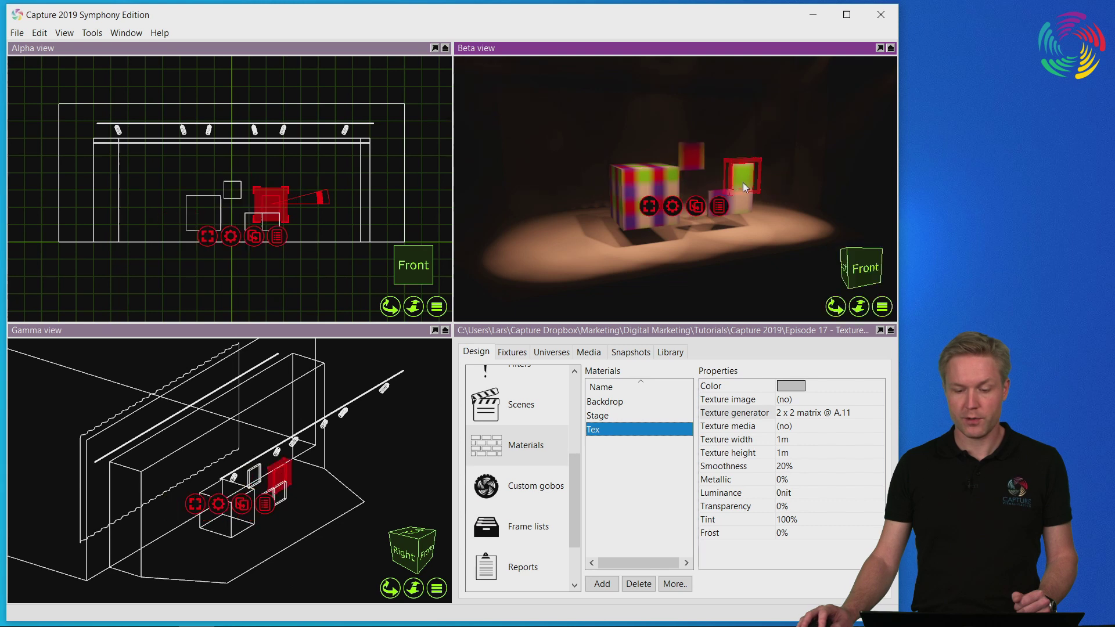
click(720, 201)
drag(719, 203, 755, 195)
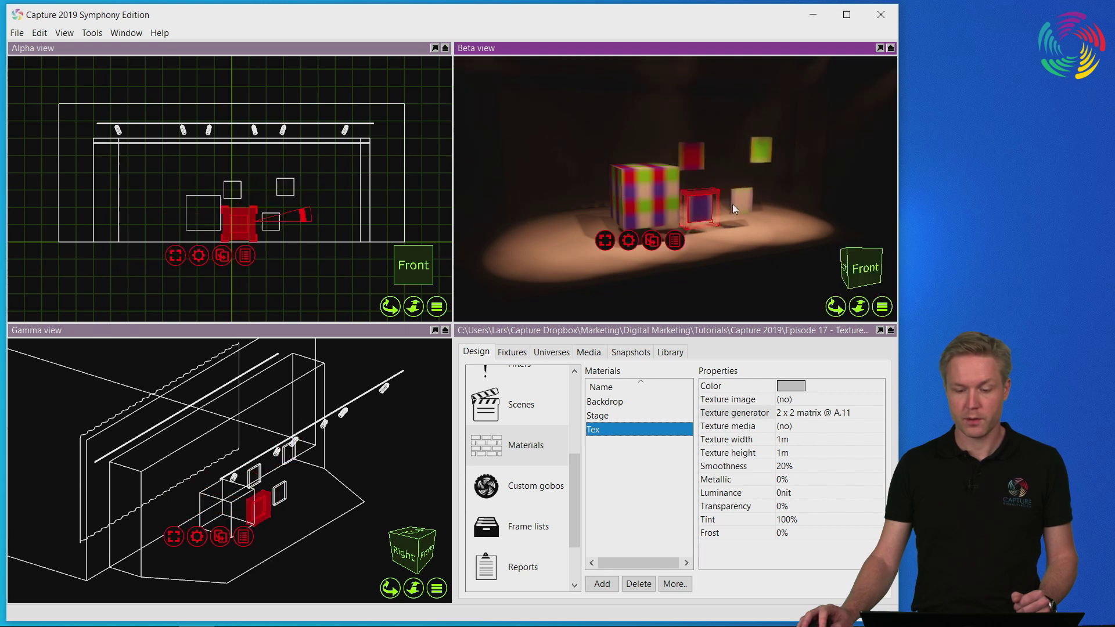
click(406, 194)
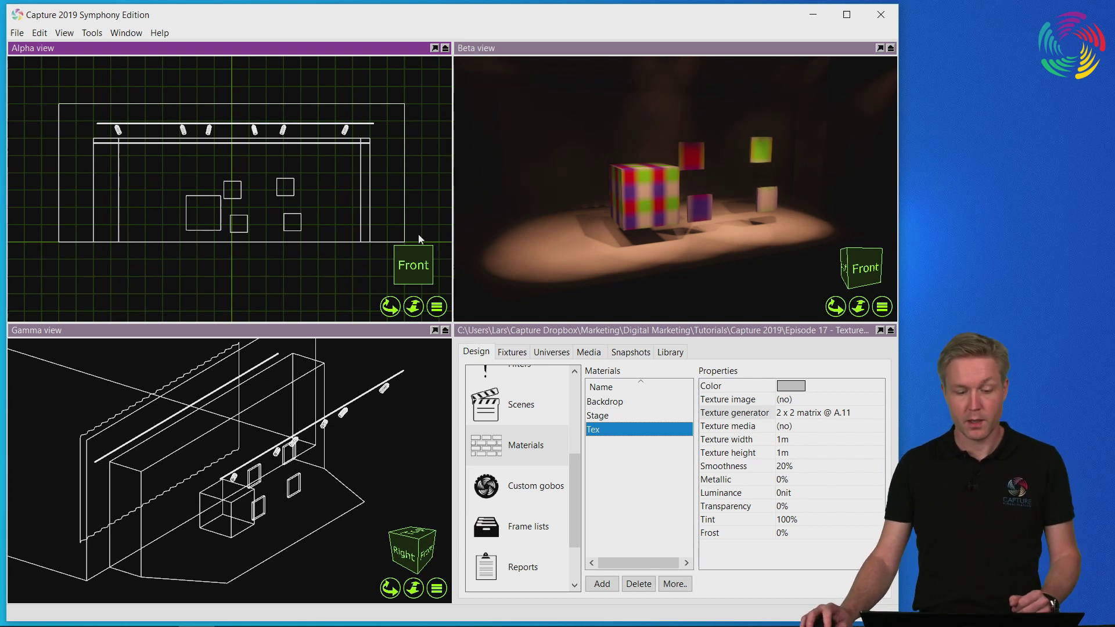
In LSC Clarity, select all six dimmer channels and scroll their intensity down to 14%
click(268, 622)
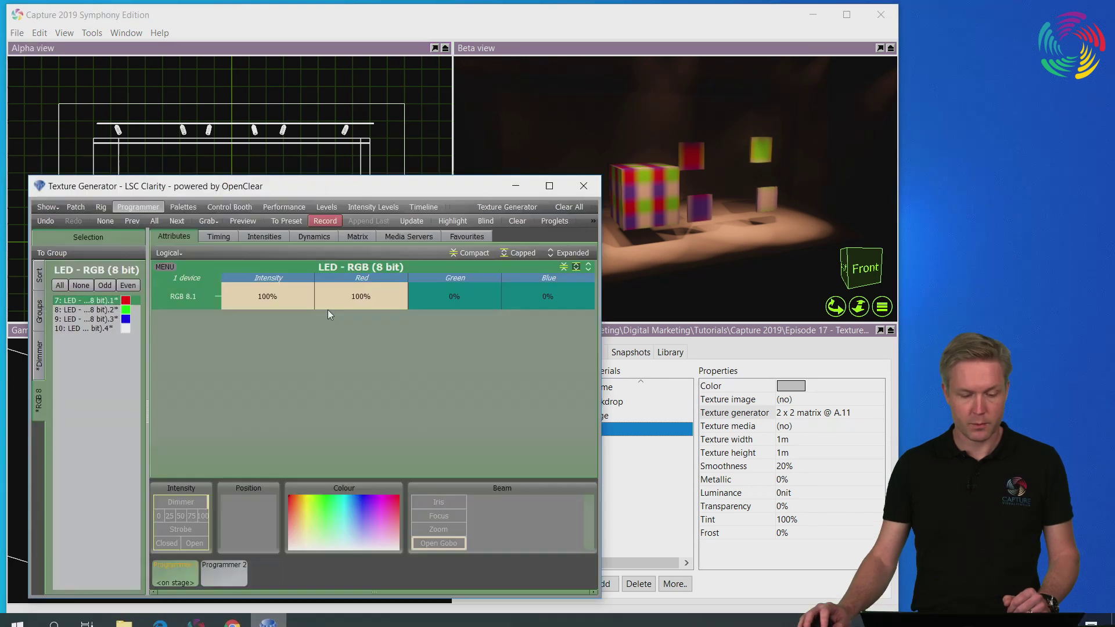
click(40, 348)
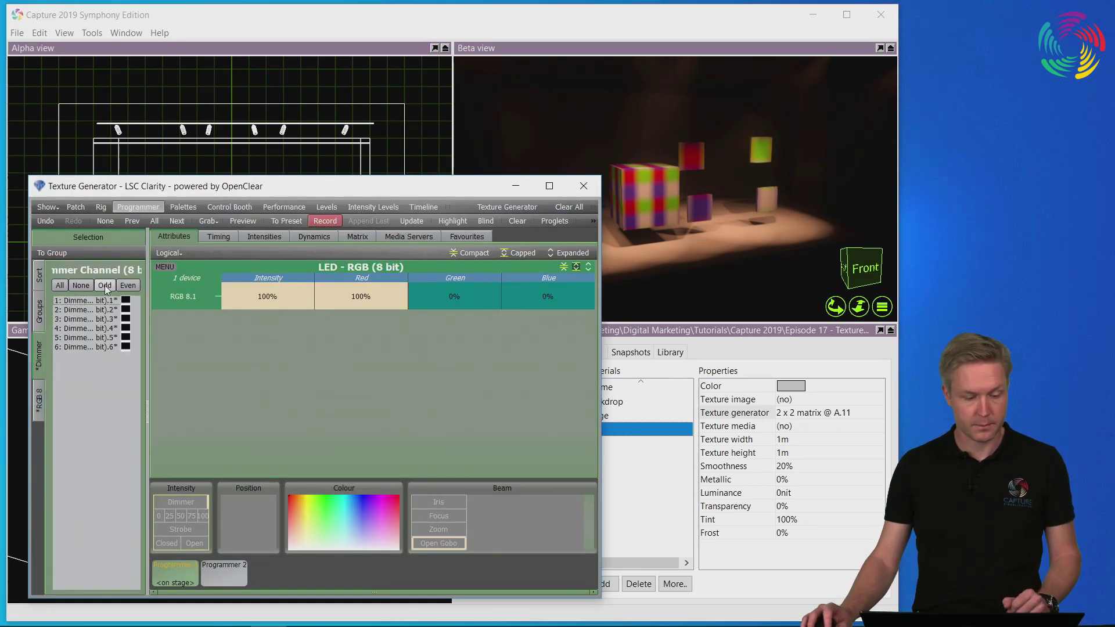
click(60, 285)
scroll(279, 305, down, 5)
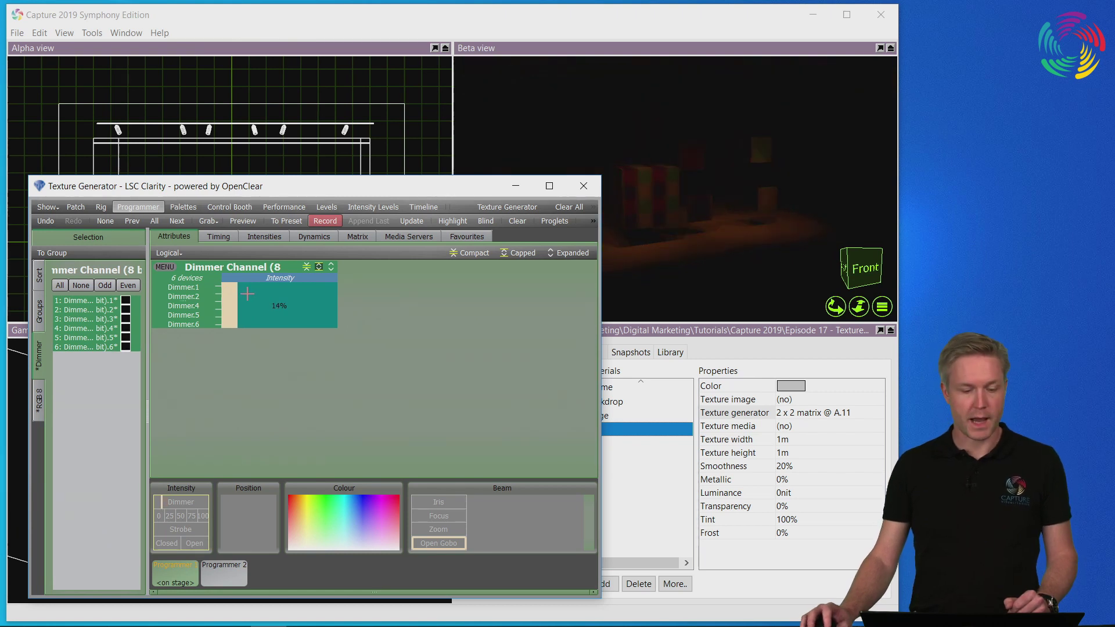
click(310, 49)
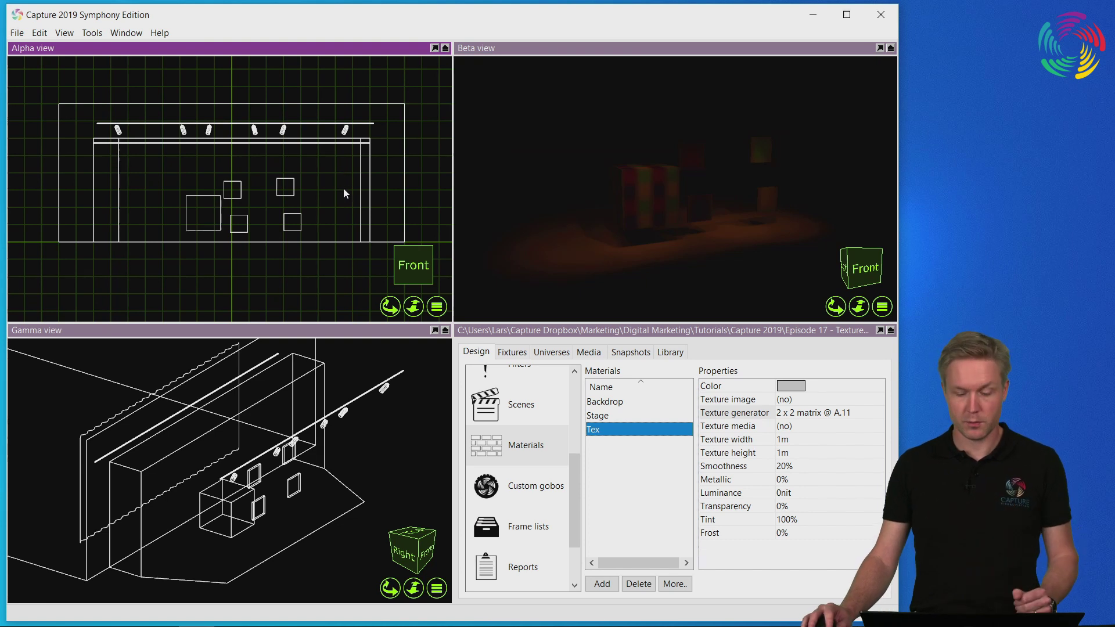
Set the Tex material's Luminance to 100 nit
click(802, 493)
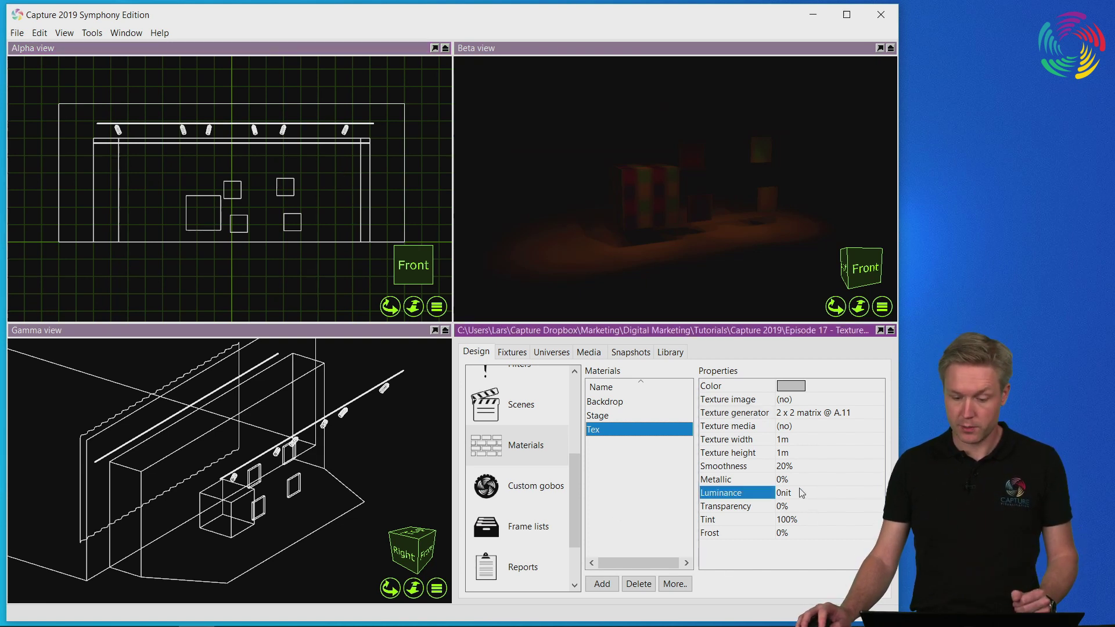
text(100)
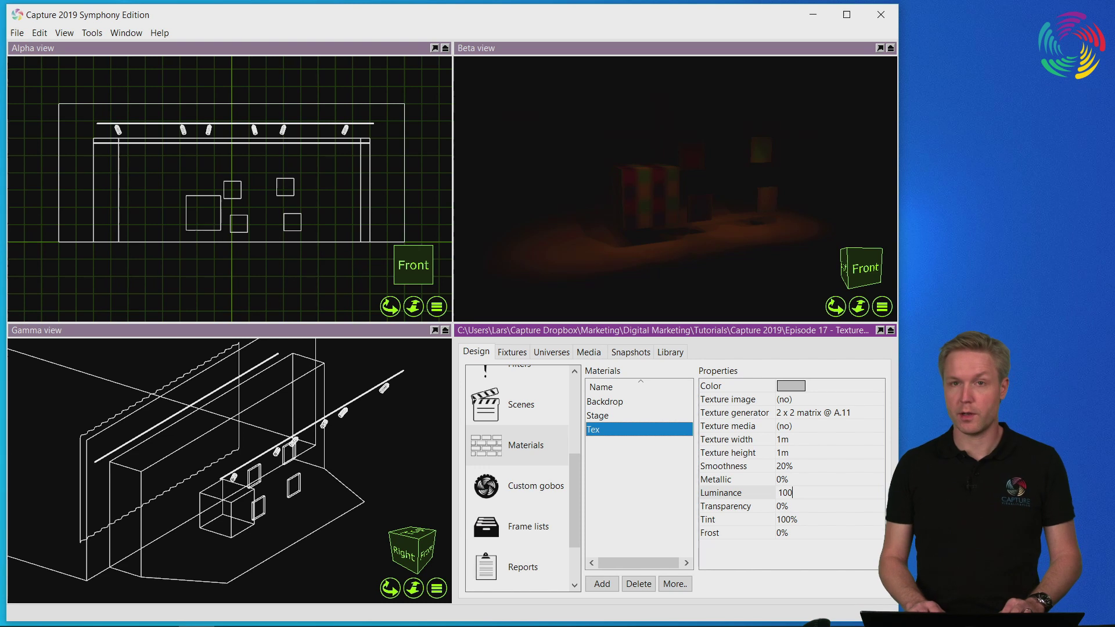
key(Return)
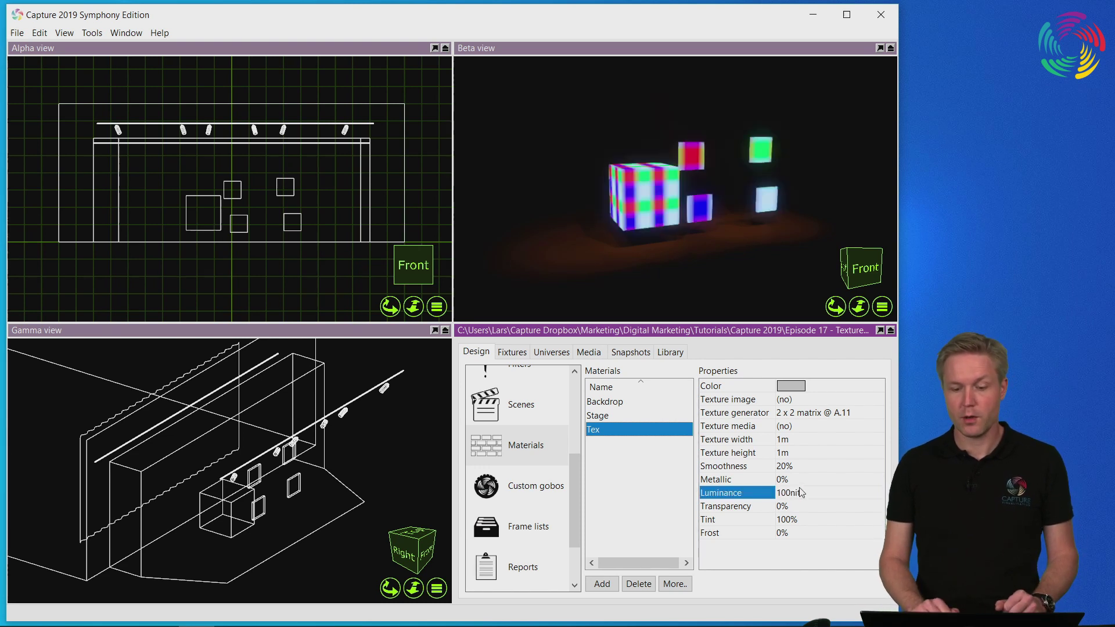